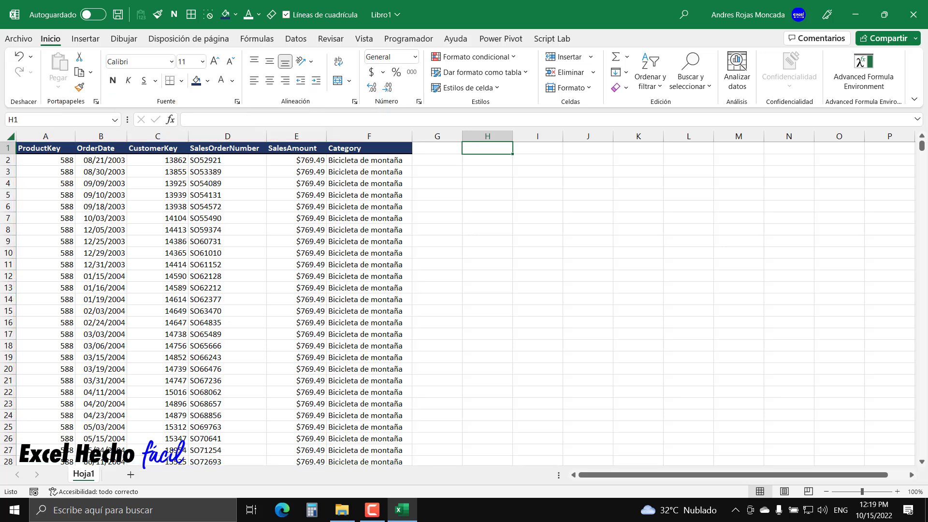
Step: Turn on column filters, review the Category values, then remove the filters unchanged
click(38, 151)
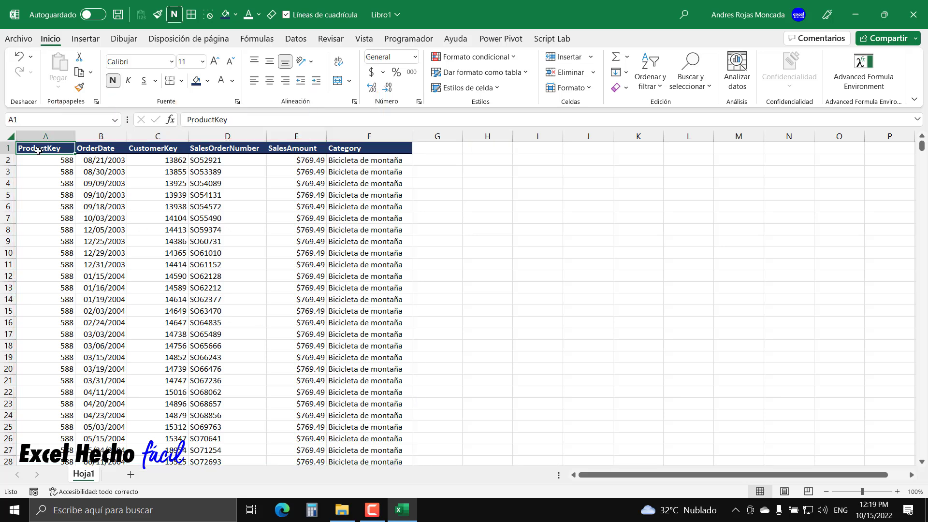
key(ctrl+shift+l)
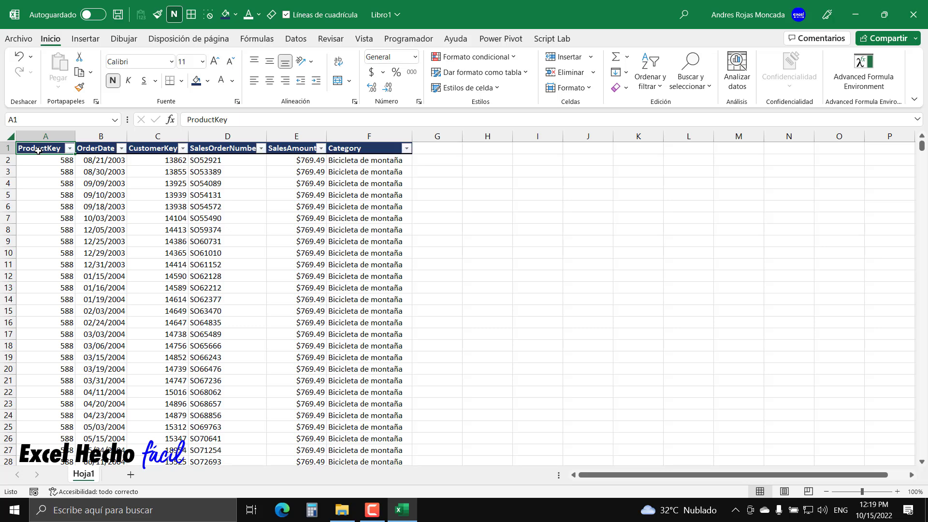
click(364, 151)
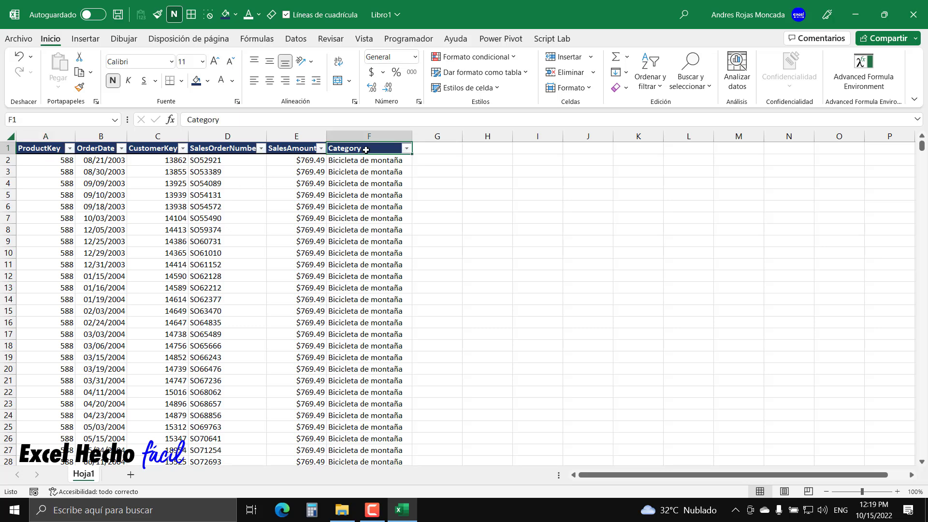
click(406, 149)
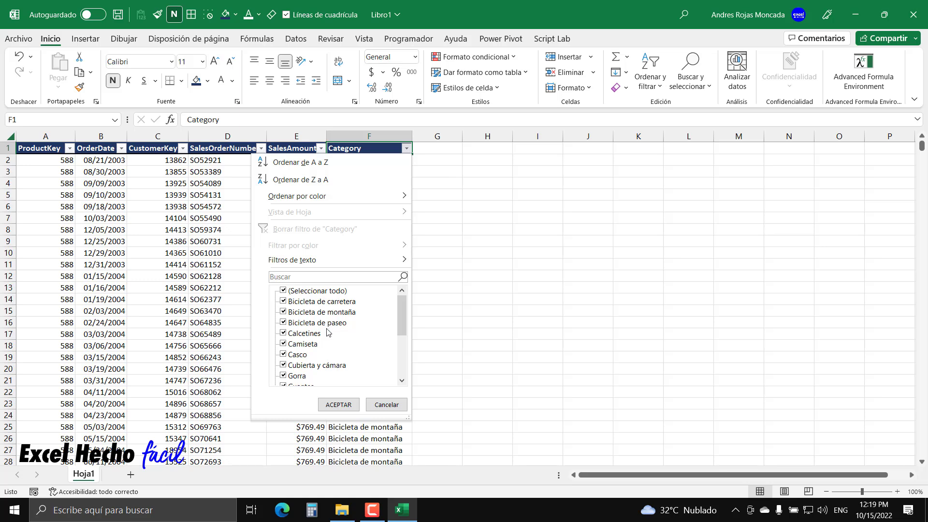
drag(400, 318, 402, 352)
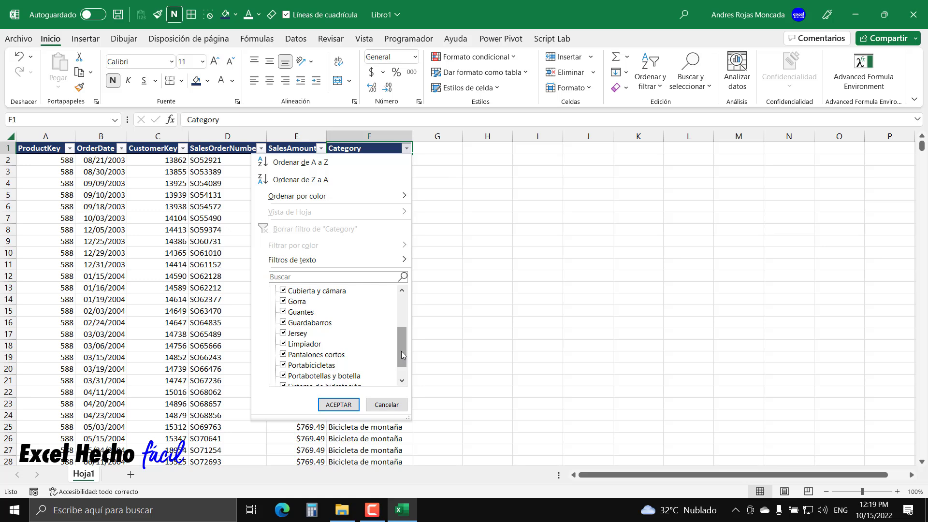
drag(401, 355, 402, 382)
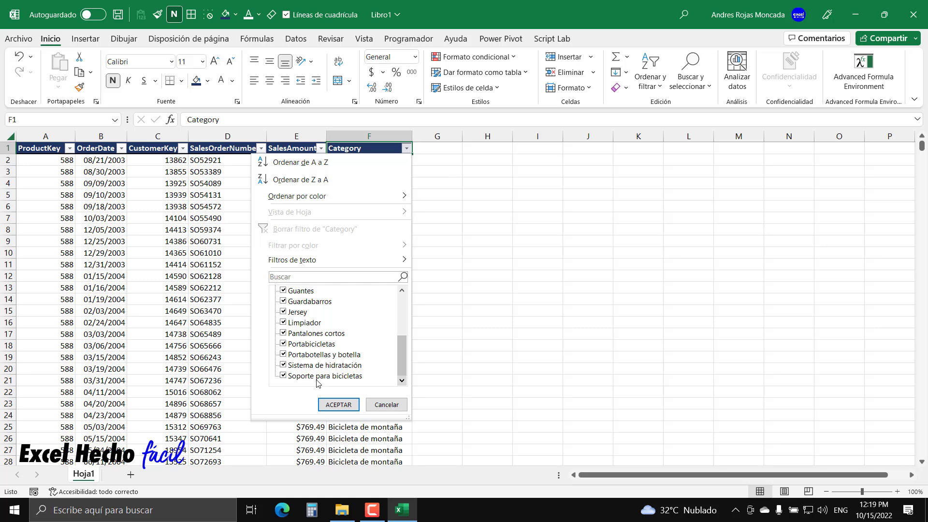
key(Escape)
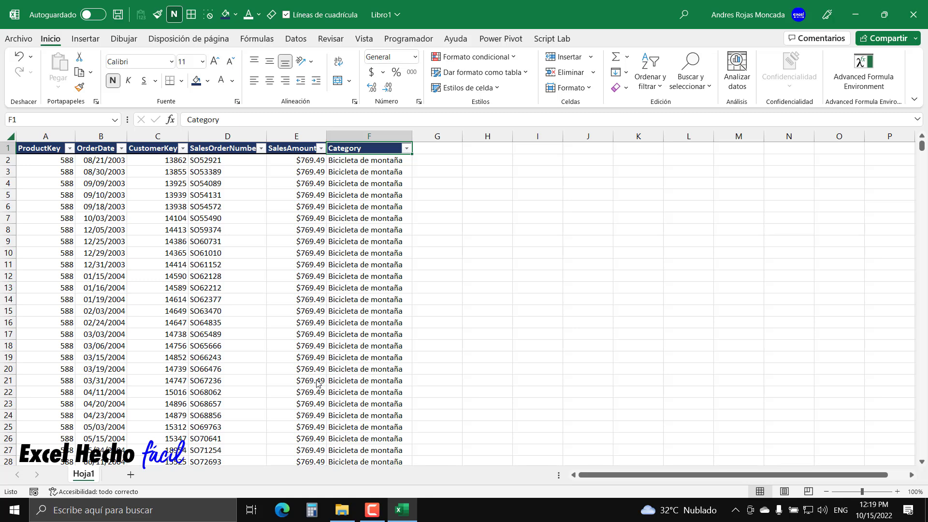
key(ctrl+shift+l)
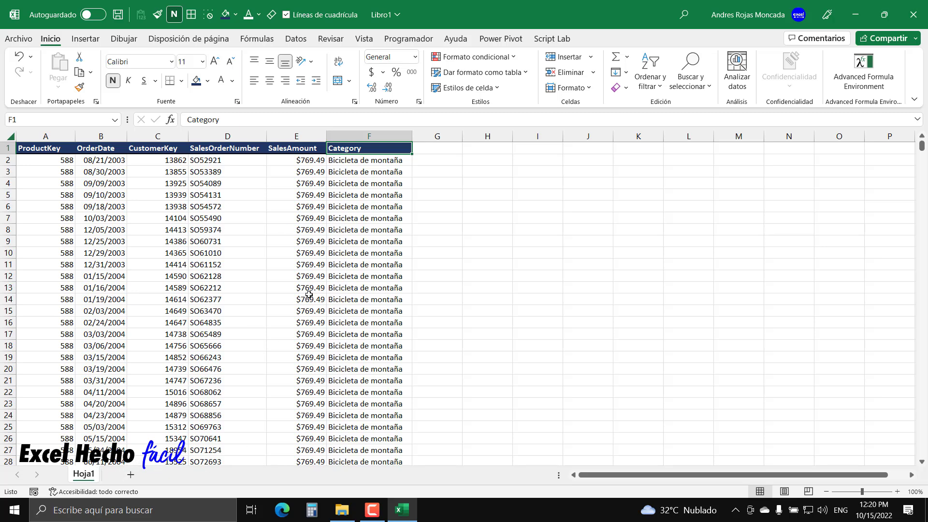
Step: Check the table's extent from A1 to the last data row, then show the Insertar tab
click(44, 149)
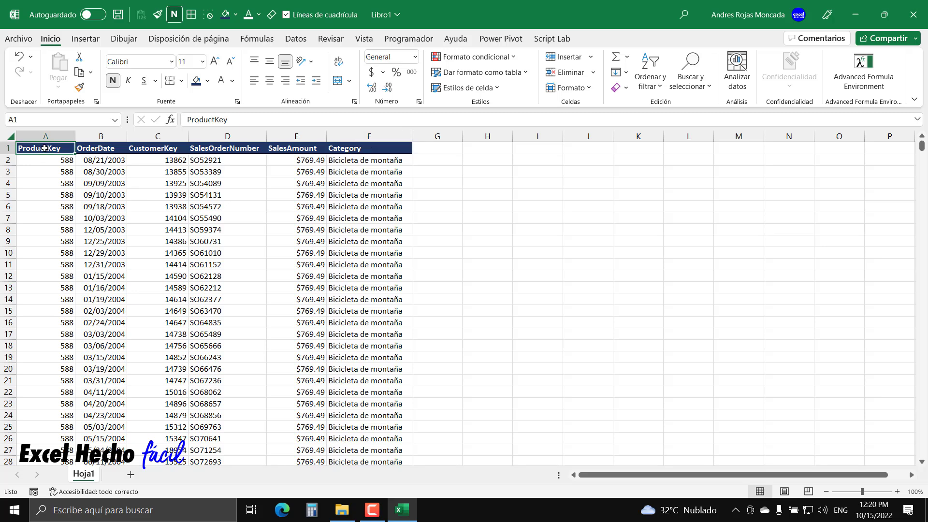
key(ctrl+Down)
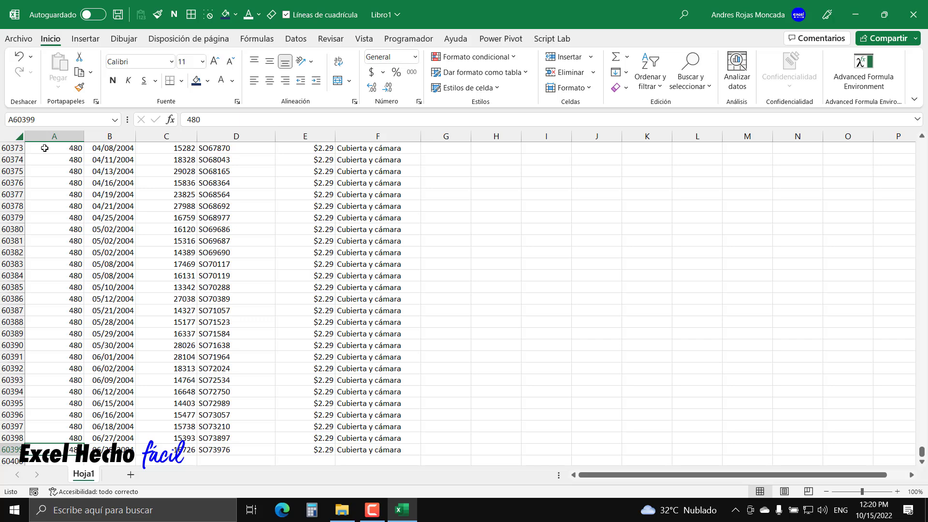
key(ctrl+Up)
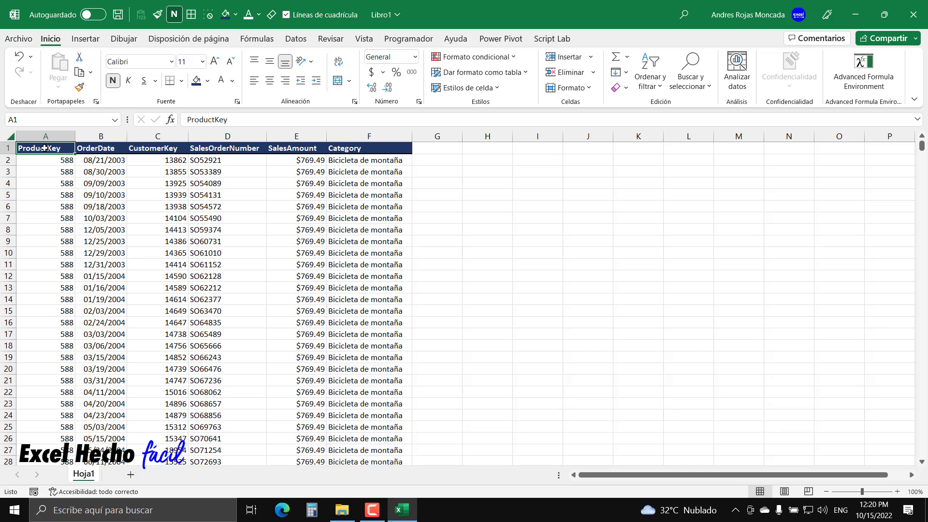
click(501, 150)
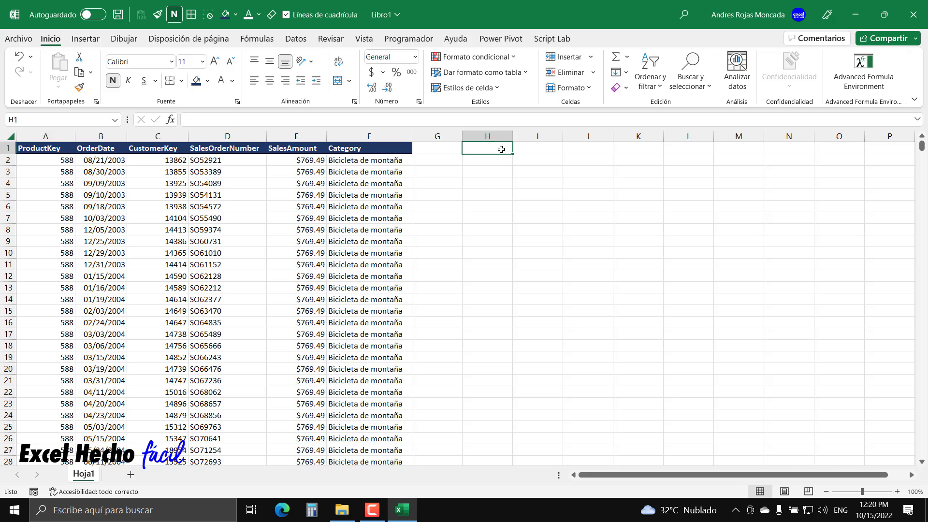
click(46, 154)
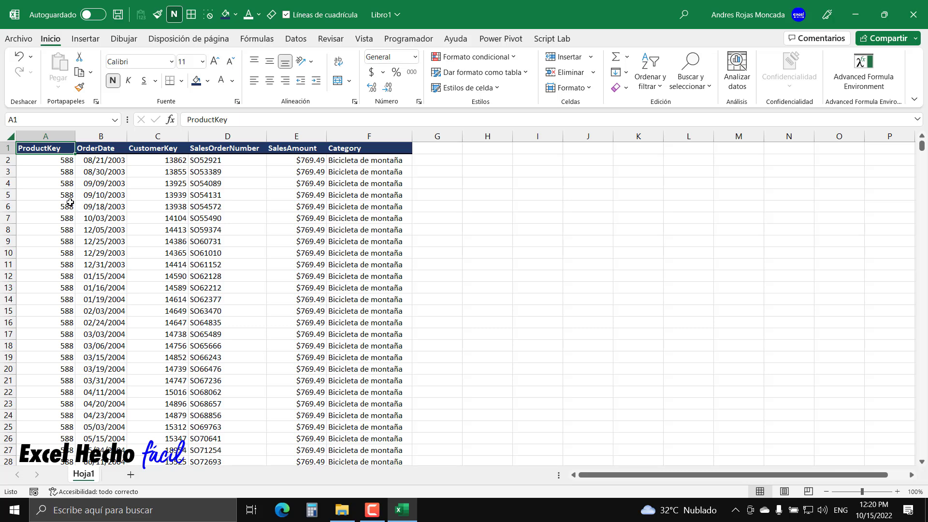
click(87, 42)
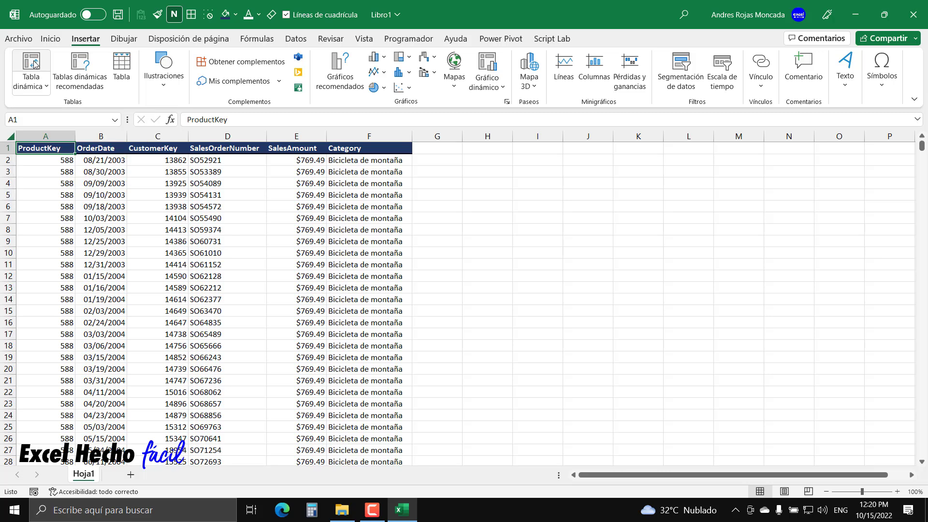
Step: Insert a pivot table from the Hoja1 range A1:F60399 on a new worksheet
click(41, 90)
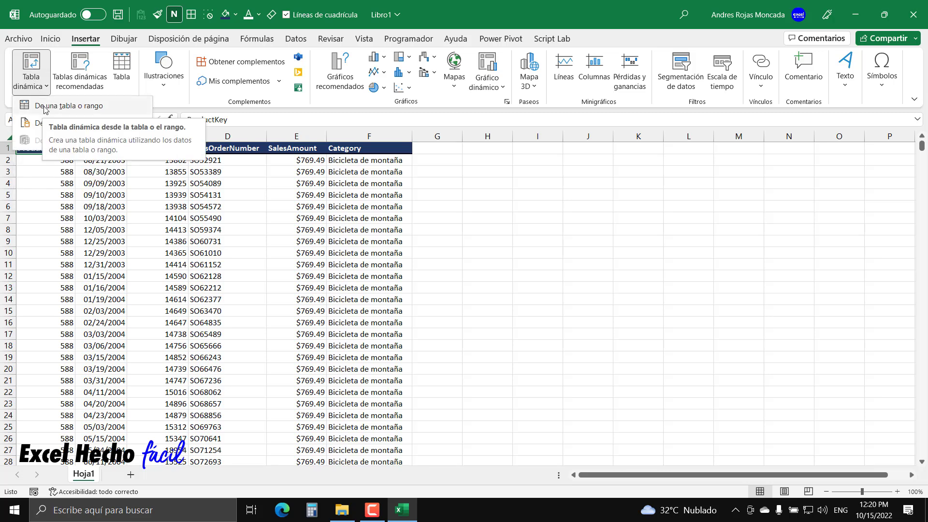
click(45, 107)
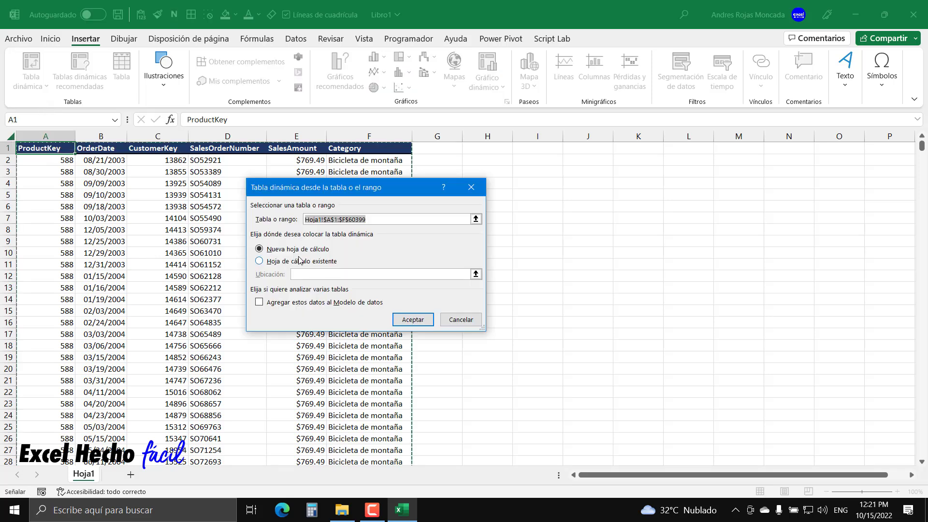
click(412, 319)
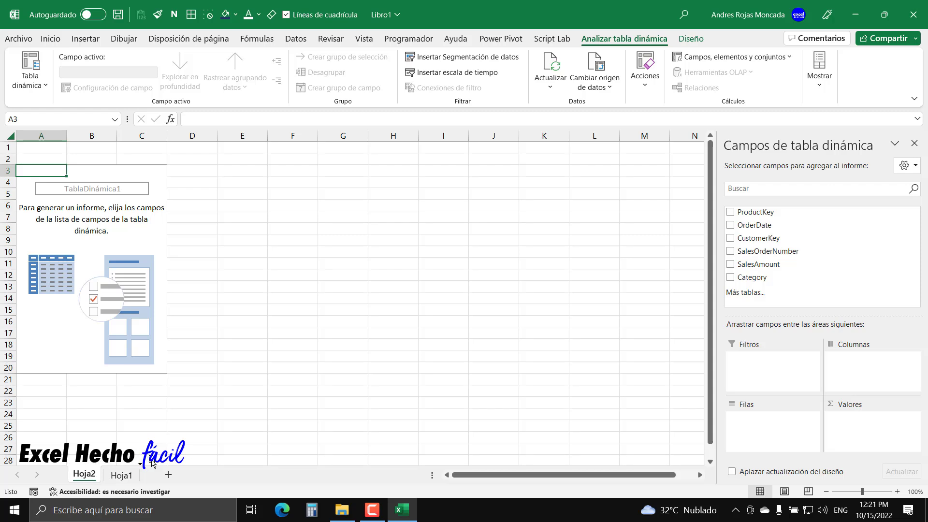
Step: Move Hoja2 after Hoja1 and sum SalesAmount in Valores, totalling 29358677.22
drag(117, 460, 151, 465)
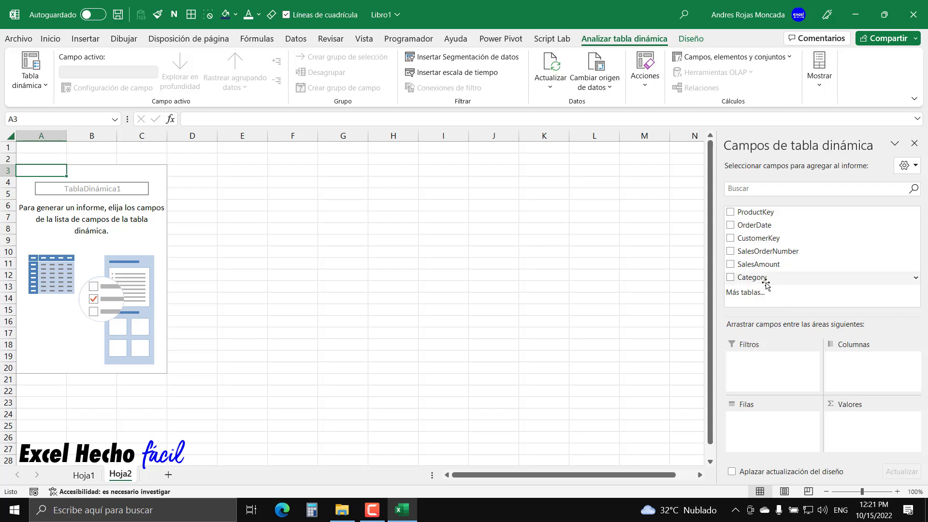
mouse_move(758, 264)
drag(760, 267, 877, 433)
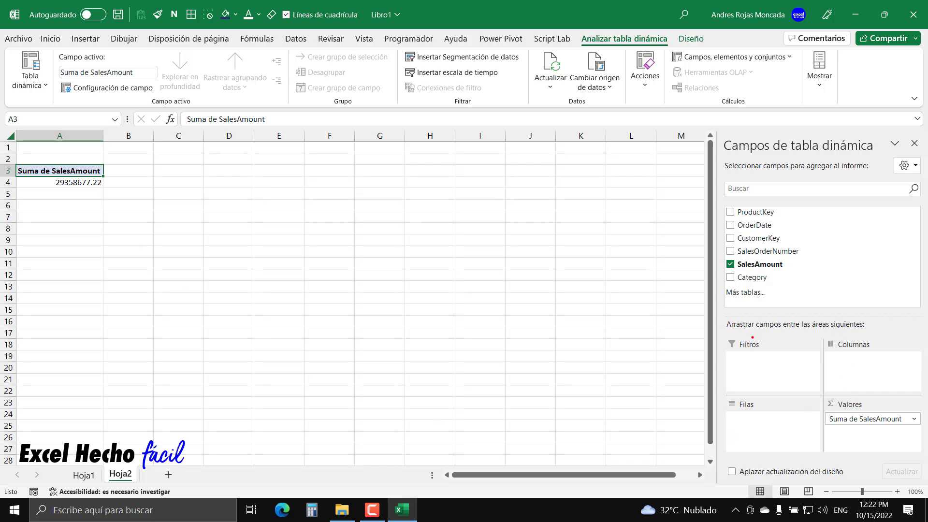
Step: Add Category as the pivot table's report filter
drag(723, 335, 823, 396)
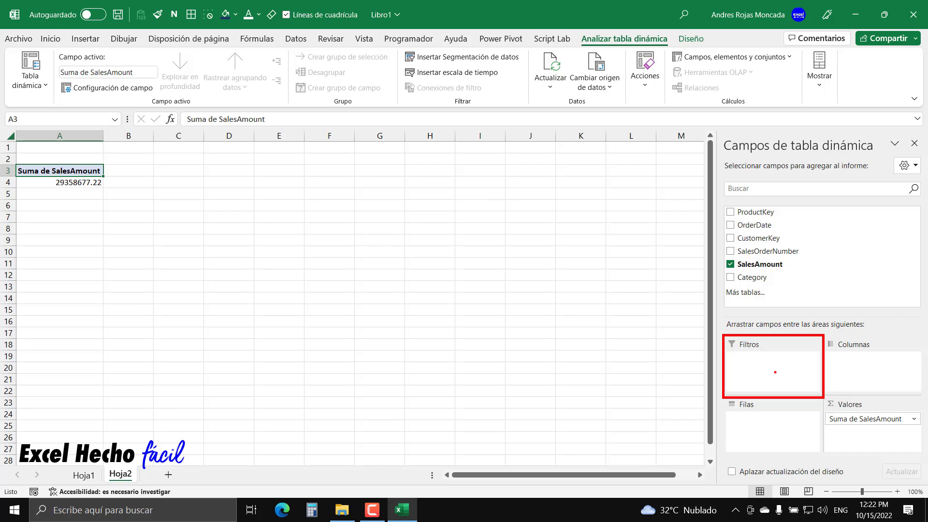
key(Escape)
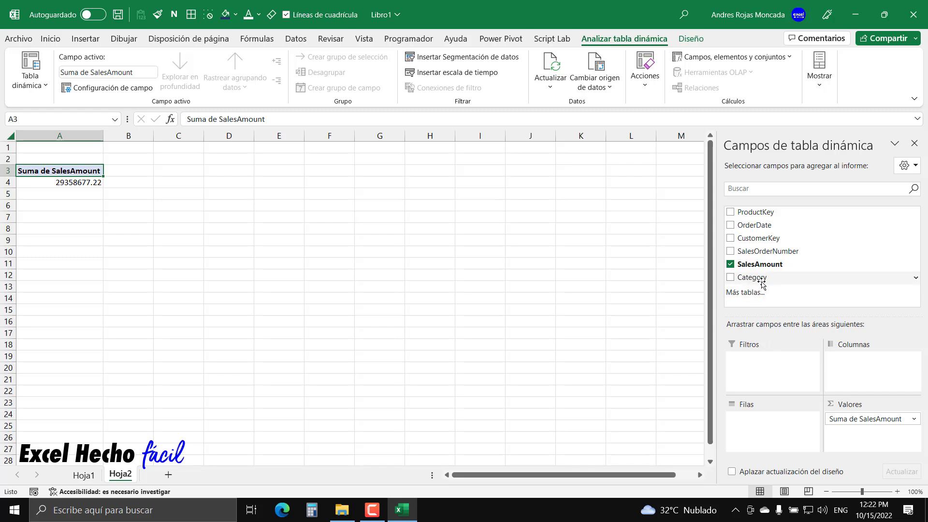
drag(764, 279, 770, 361)
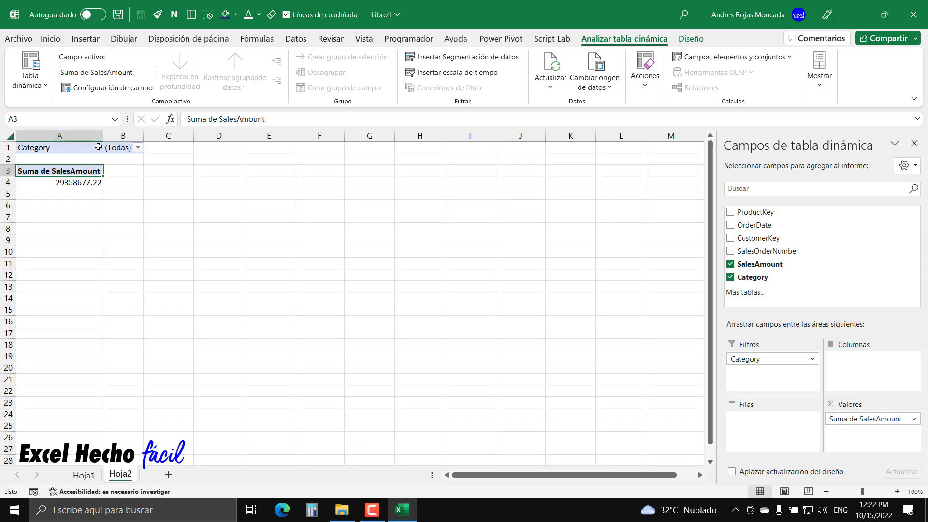
Step: Filter the pivot to Bicicleta de carretera, Bicicleta de montaña and Bicicleta de paseo
click(138, 148)
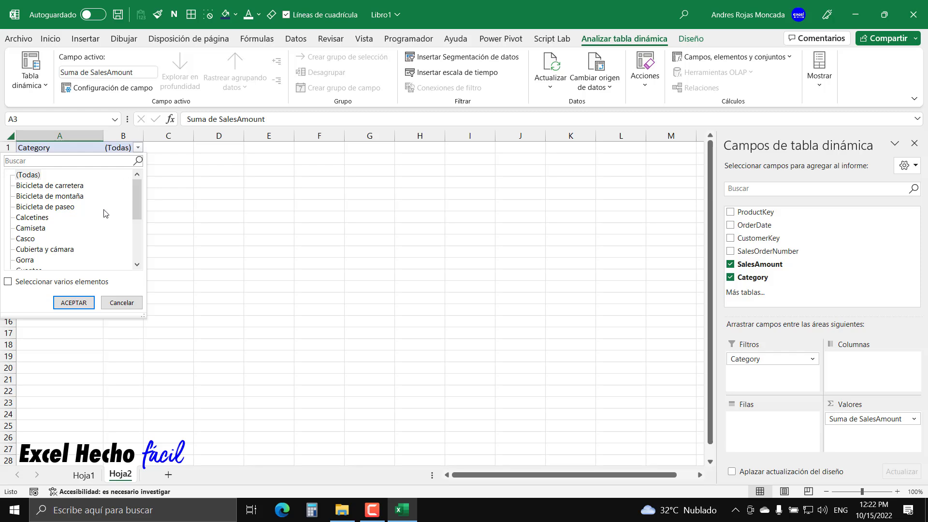
click(8, 281)
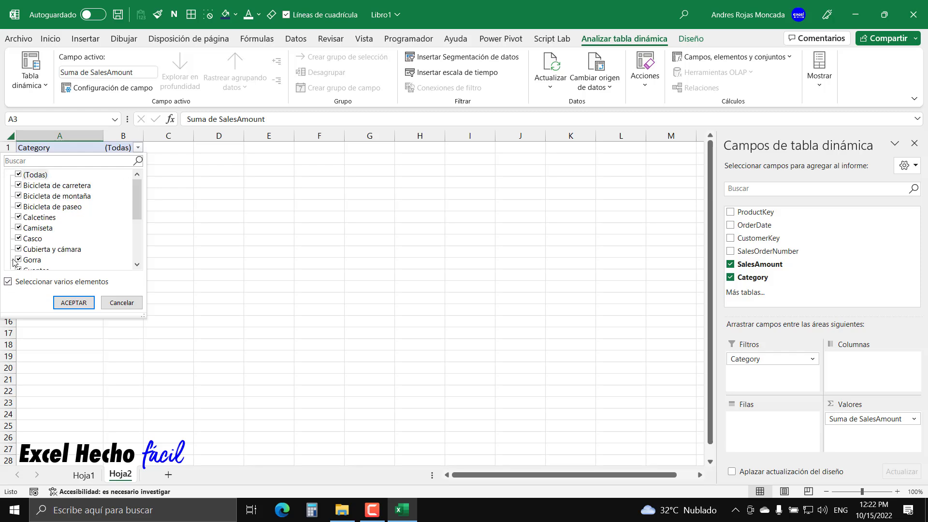
click(19, 175)
click(19, 185)
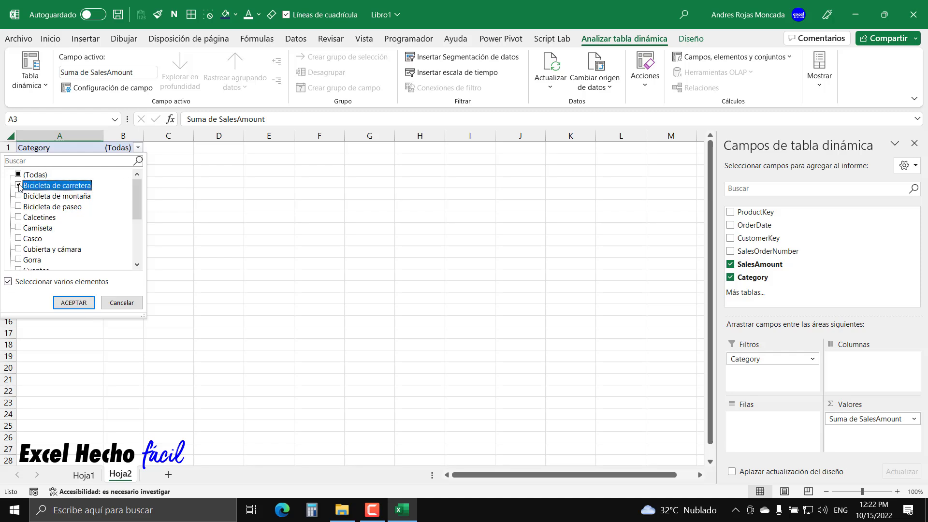
click(18, 197)
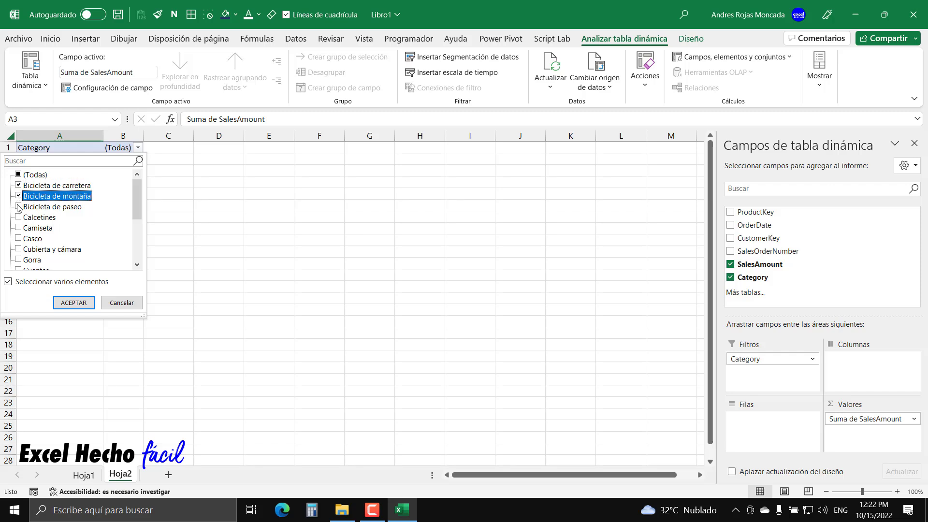
click(18, 206)
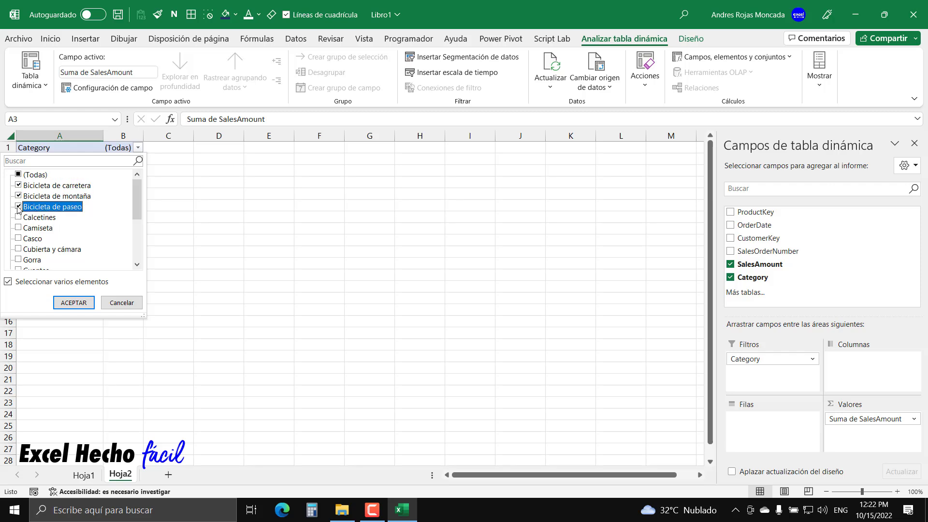
click(73, 303)
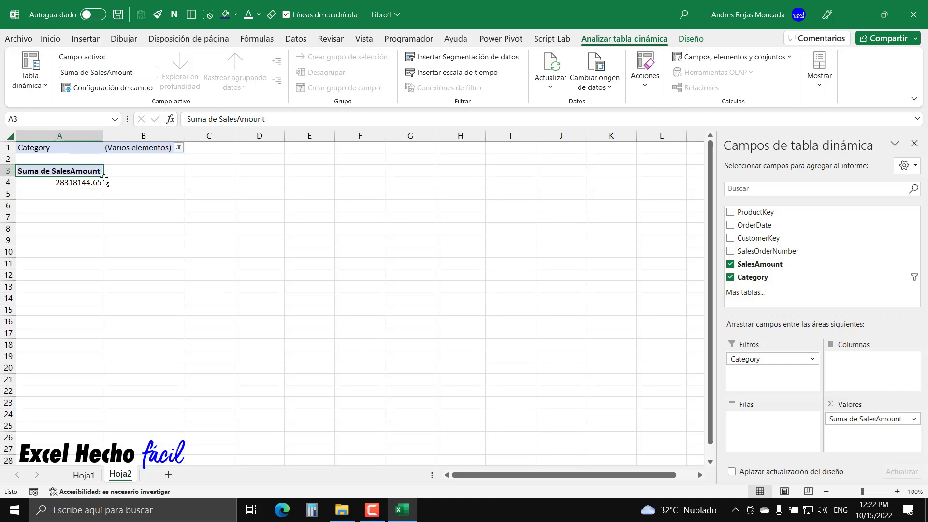
Step: Reset the Category filter to (Todas), restoring the 29358677.22 total
click(178, 147)
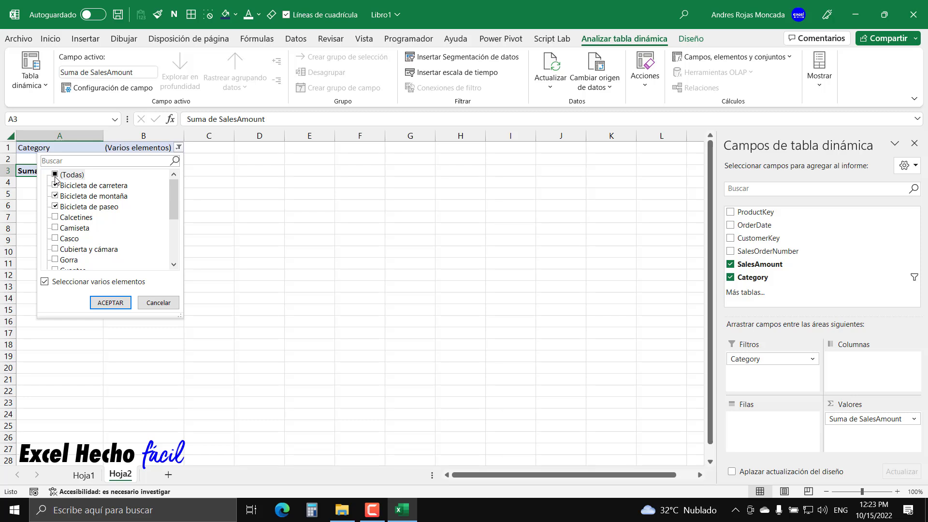
click(56, 175)
click(110, 304)
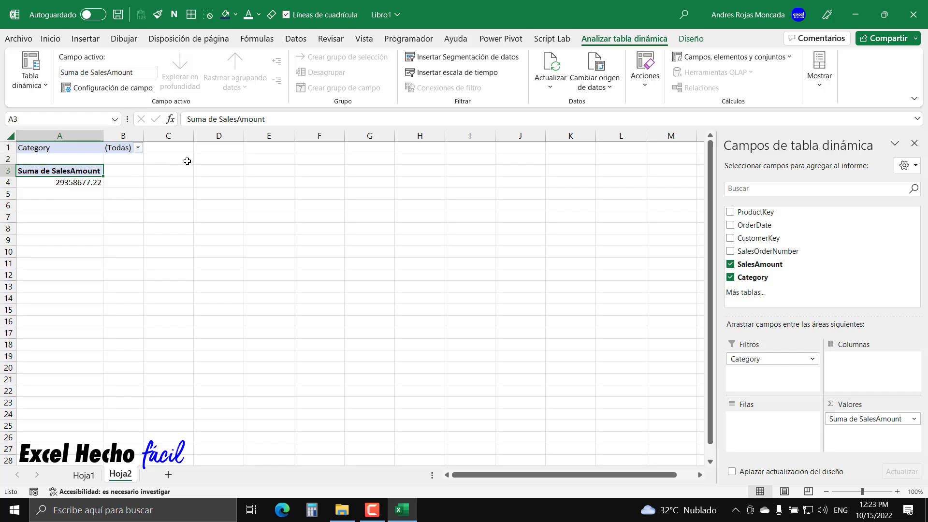
Step: Select the pivot table's Suma de SalesAmount total in cell A4
click(206, 149)
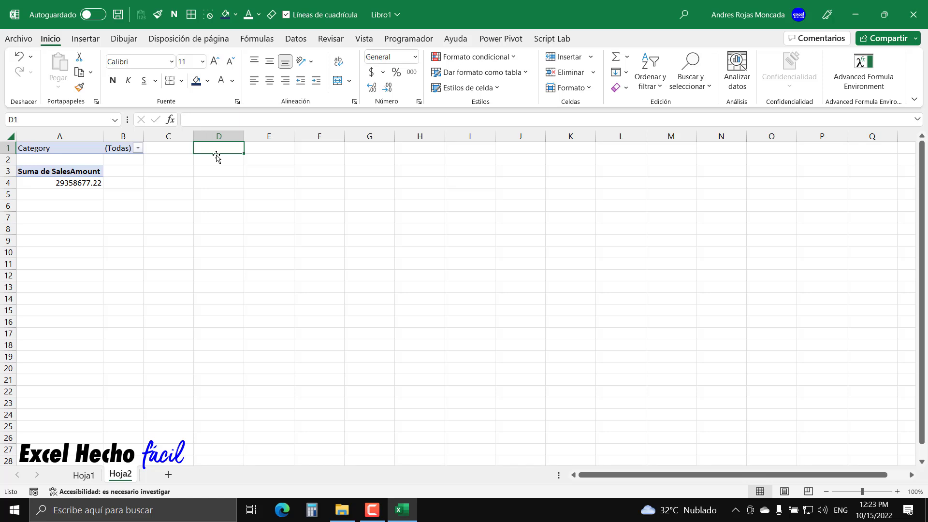
click(85, 183)
click(83, 172)
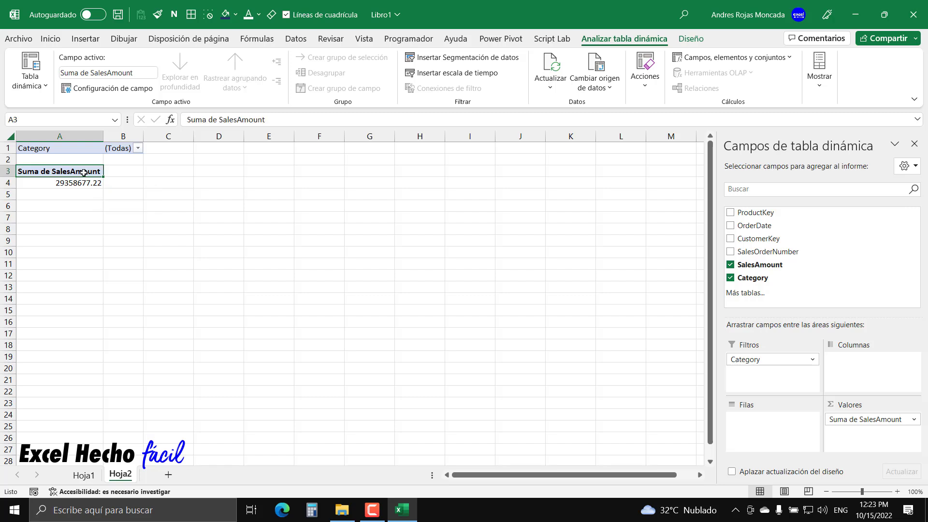
click(71, 183)
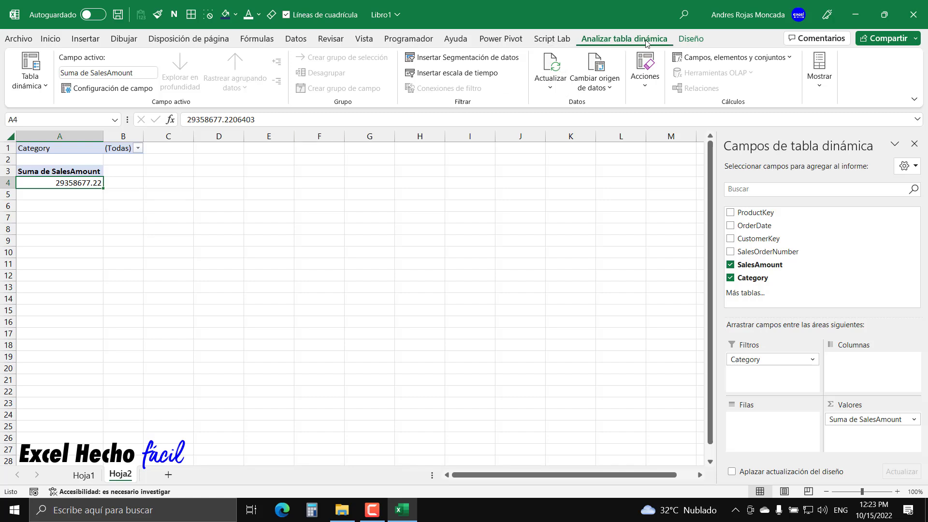
Step: Open the Tabla dinámica Opciones dropdown holding Mostrar páginas de filtro de informes
click(43, 96)
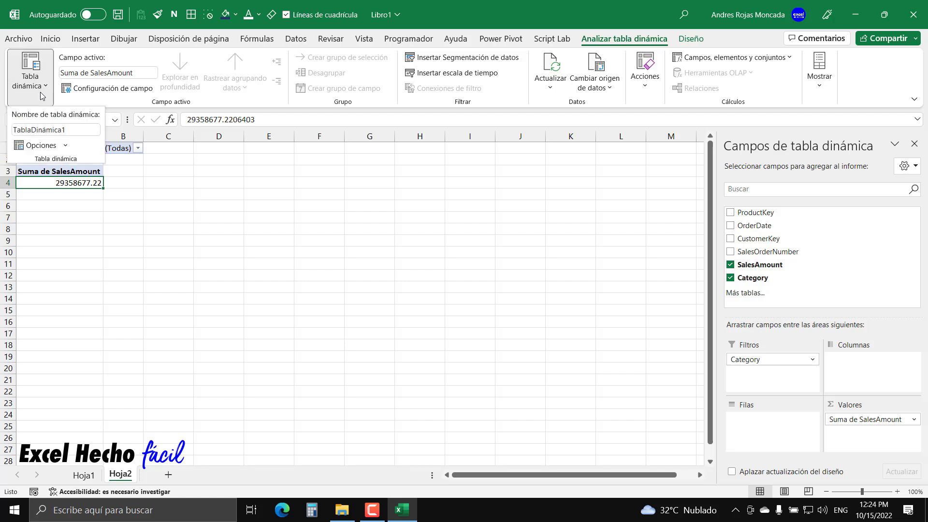
click(66, 145)
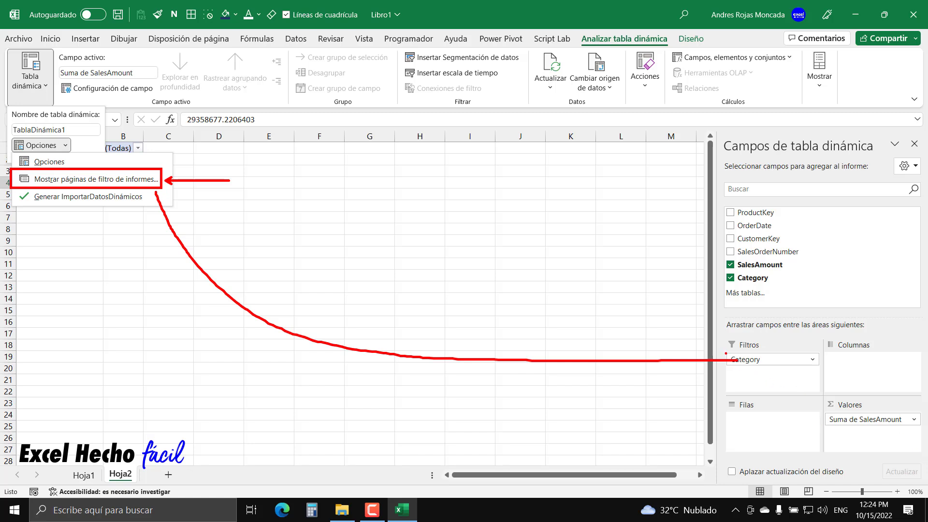
drag(726, 354, 822, 396)
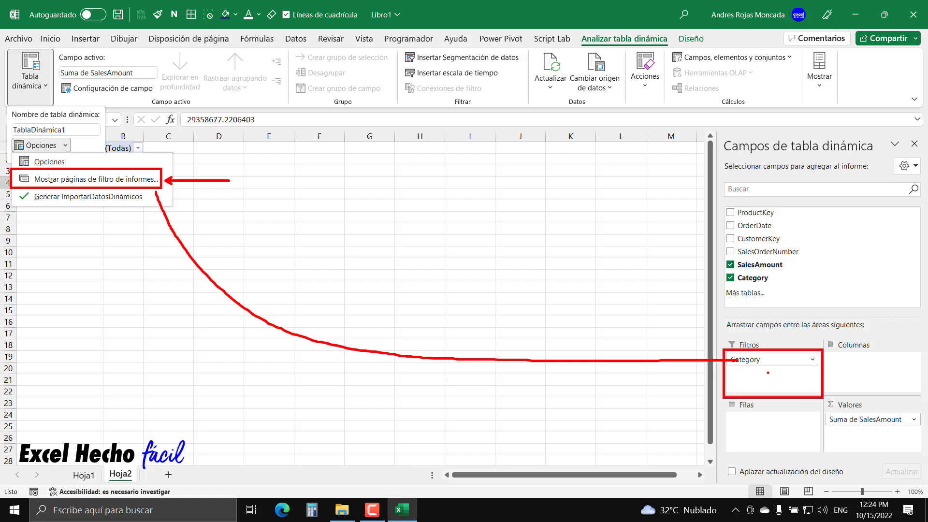
drag(768, 373, 768, 391)
key(Escape)
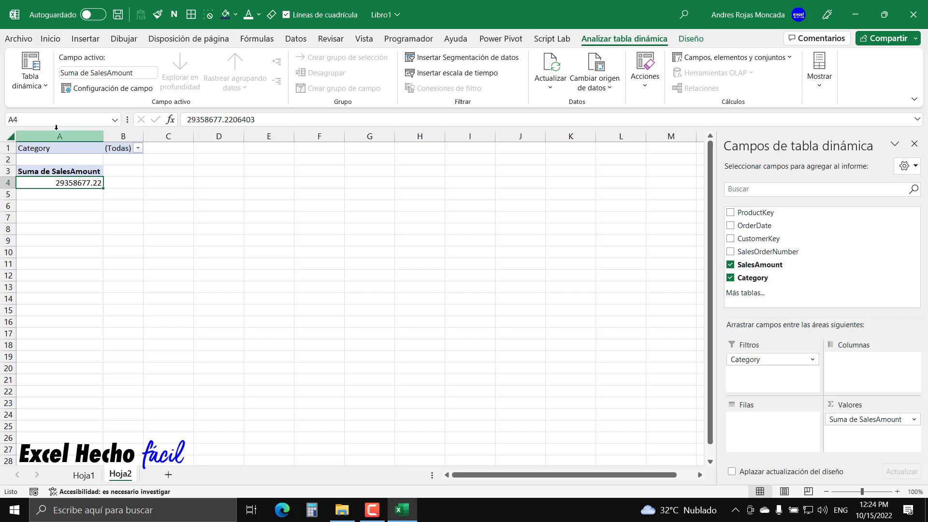
click(30, 84)
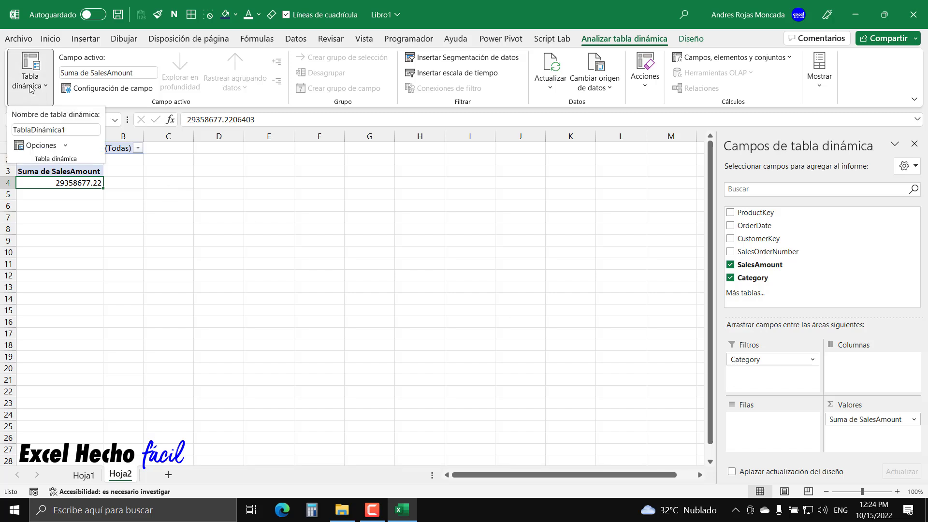
click(64, 145)
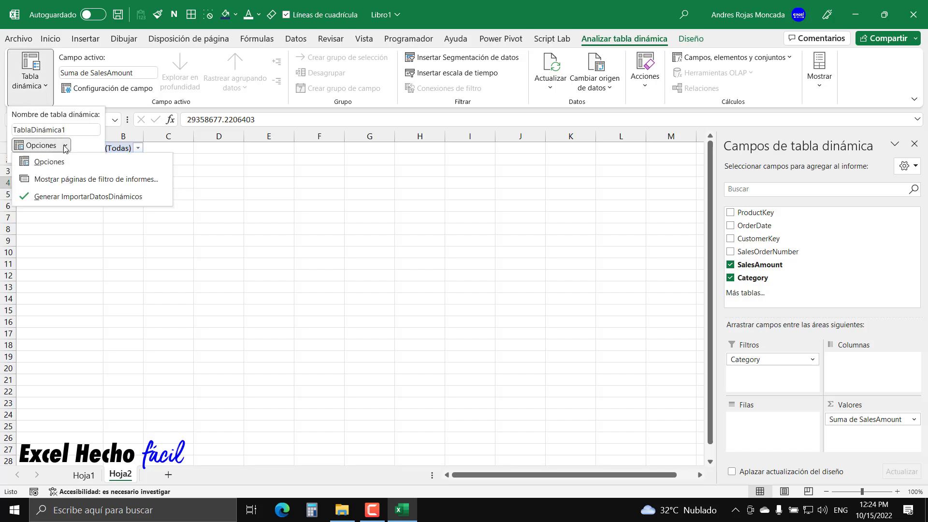
Step: Generate report filter pages for Category, creating one pivot sheet per category
click(65, 186)
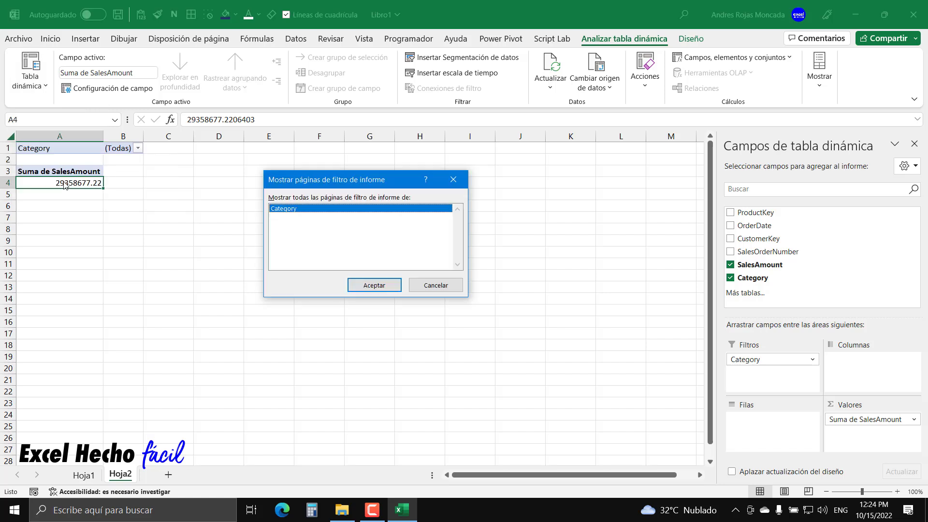
drag(247, 193, 167, 180)
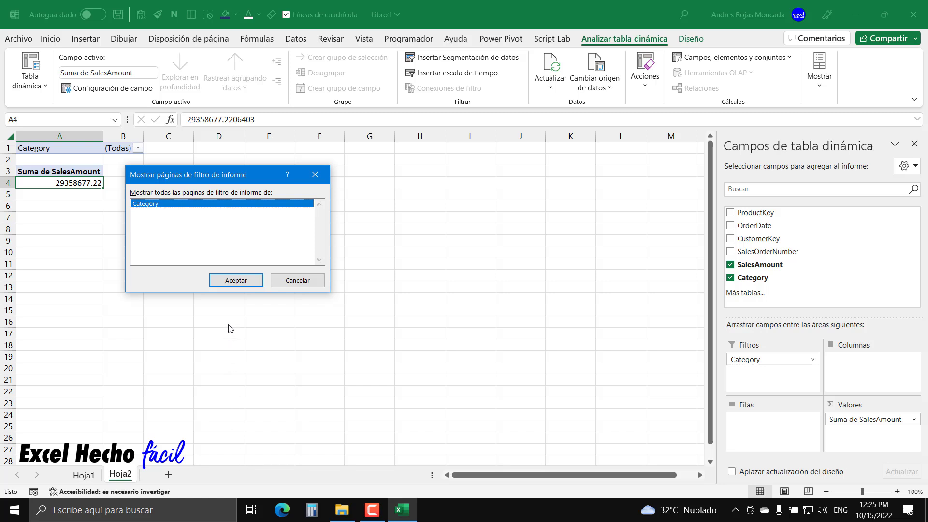
click(230, 281)
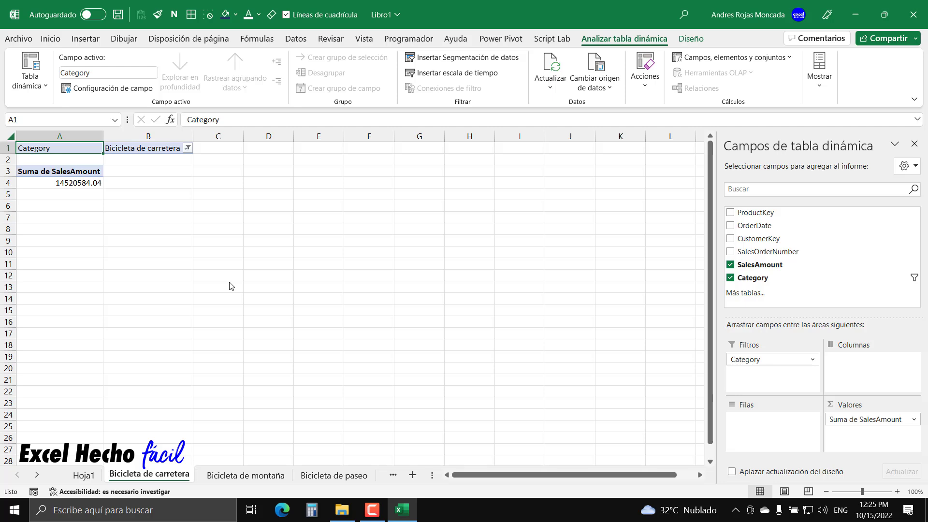
Step: Review the Hoja1, bicycle, Calcetines, Camiseta, Casco and Cubierta y cámara sheets
click(79, 476)
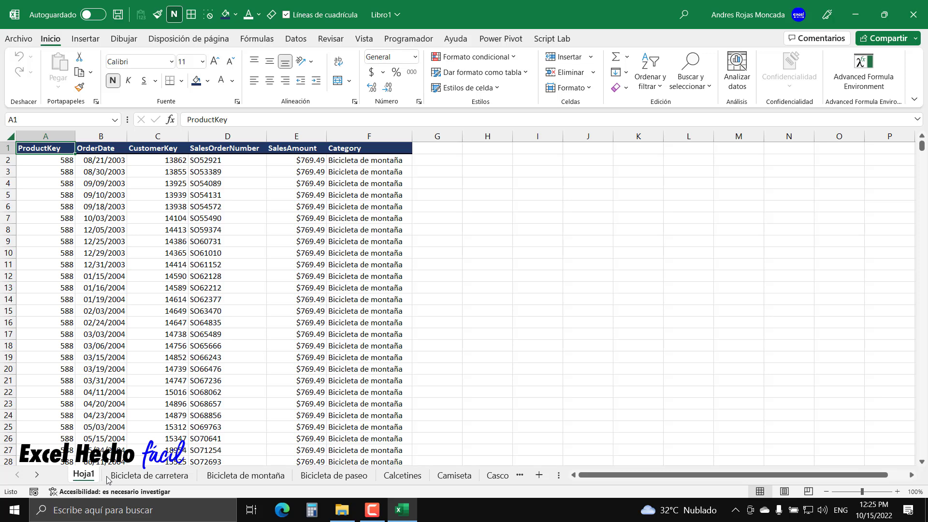
click(136, 477)
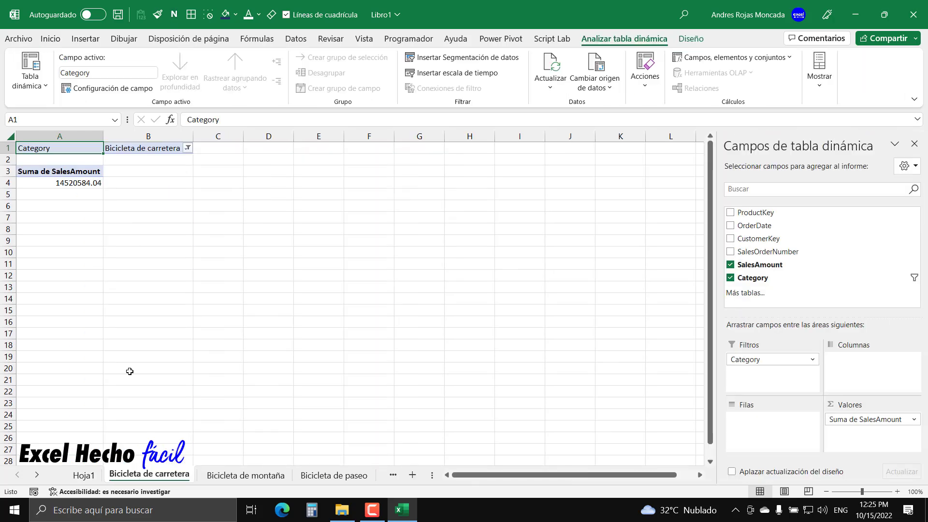
click(236, 479)
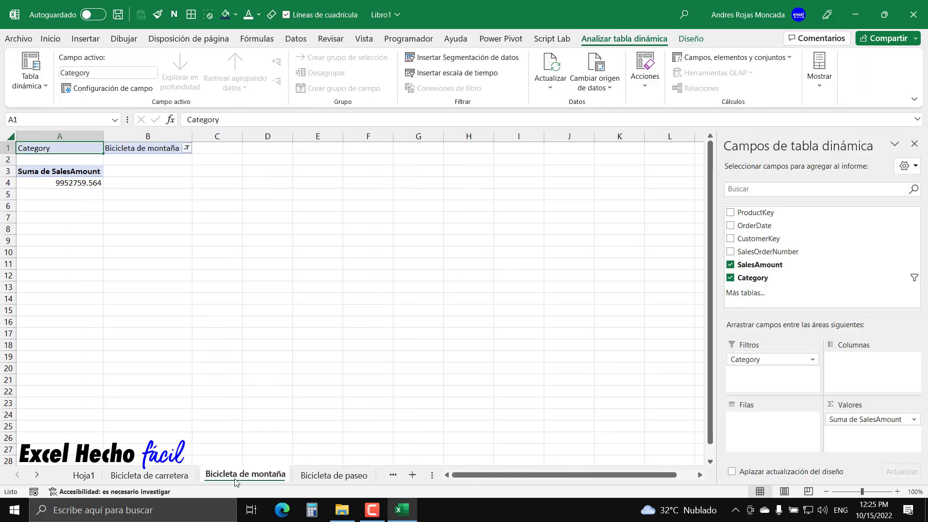
click(324, 479)
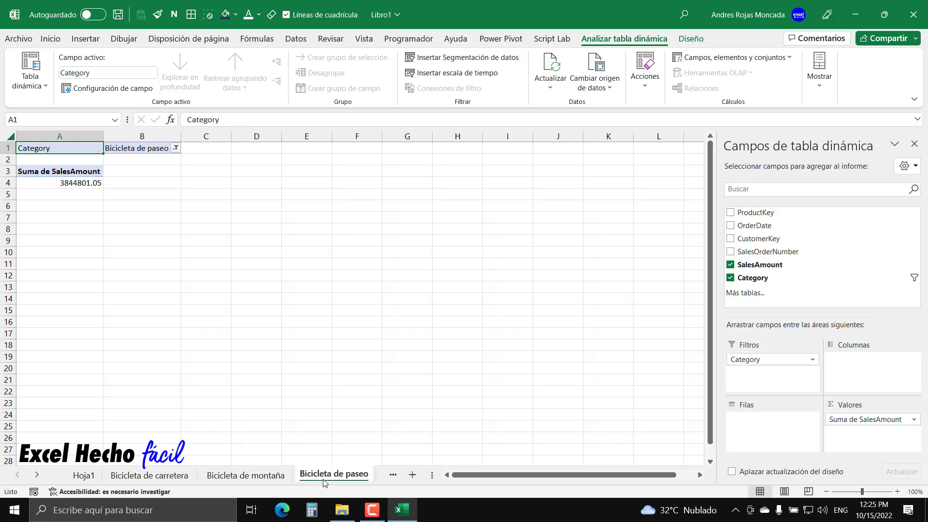
click(42, 475)
click(41, 475)
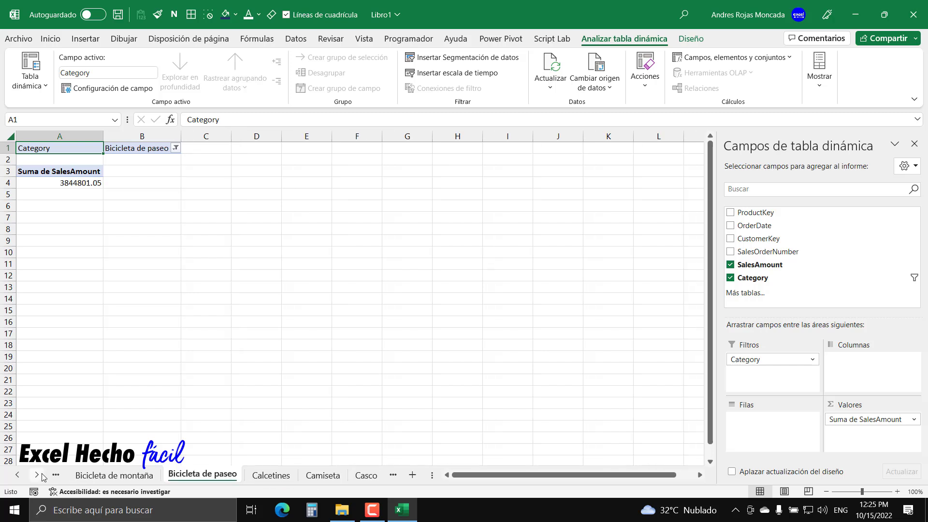
click(42, 475)
click(165, 479)
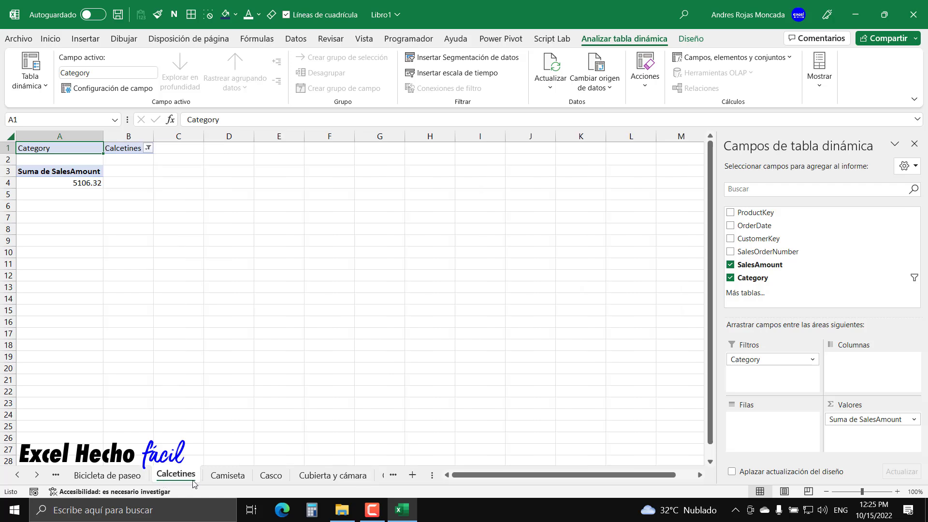
click(228, 478)
click(269, 478)
click(309, 478)
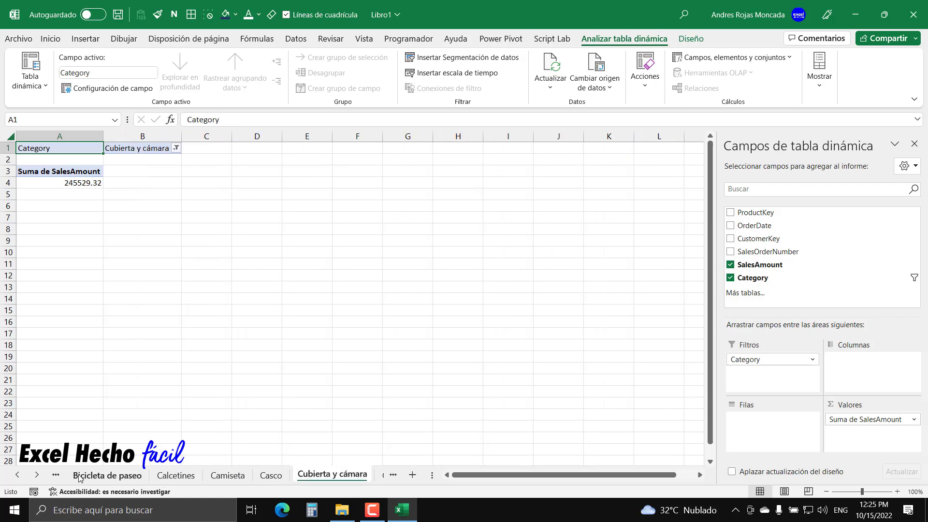
Step: Review the Gorra through Portabotellas y botella category sheets
click(37, 475)
click(37, 475)
click(37, 475)
click(38, 476)
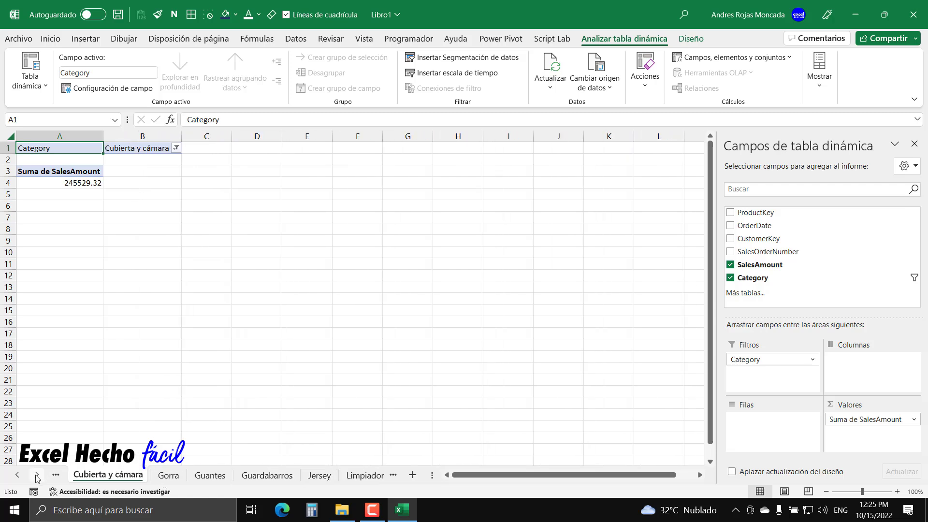
click(168, 479)
click(208, 477)
click(263, 478)
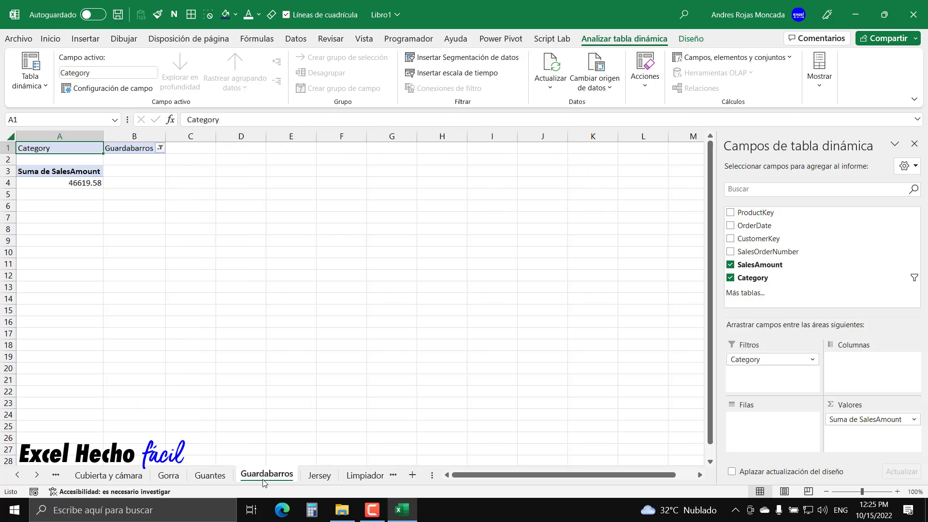
click(320, 478)
click(365, 478)
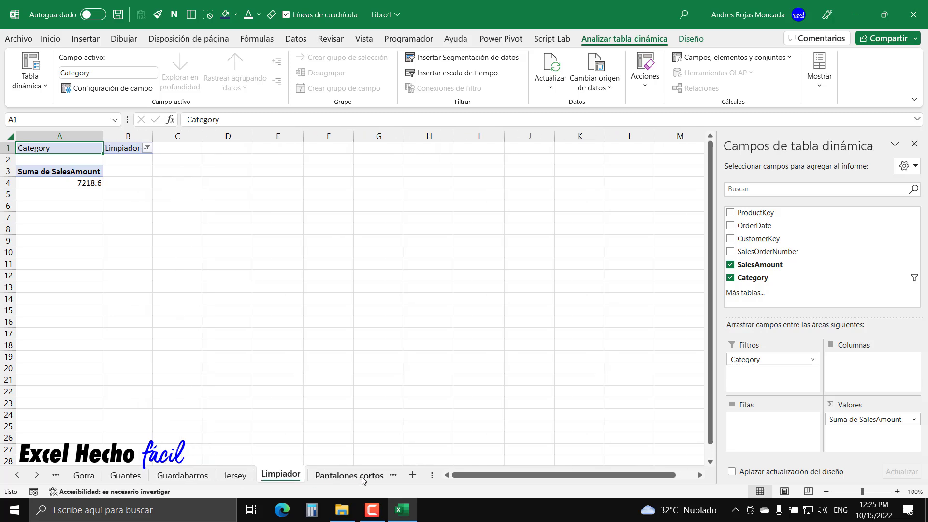
click(37, 475)
click(37, 475)
click(37, 475)
click(198, 476)
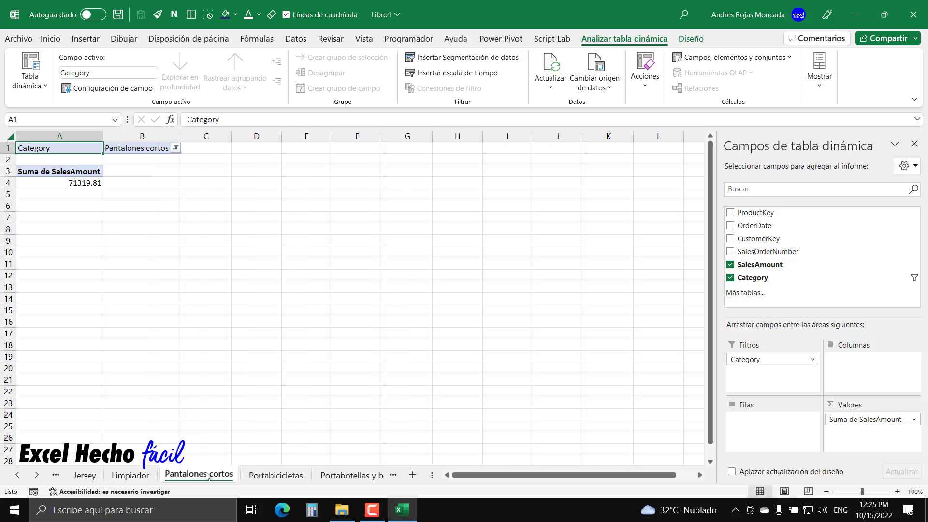
click(269, 478)
click(339, 476)
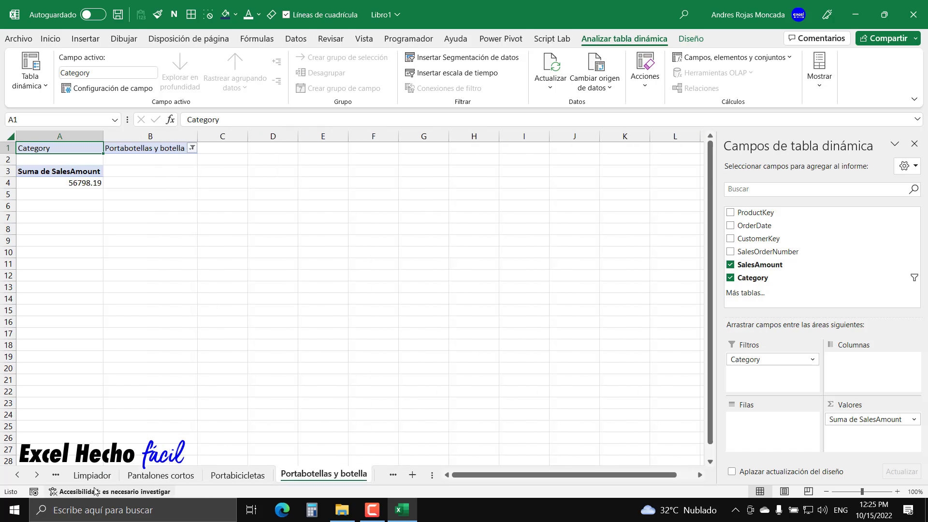
Step: View the Sistema de hidratación and Soporte para bicicletas sheets, ending on Hoja2
click(37, 475)
click(37, 475)
click(37, 475)
click(38, 475)
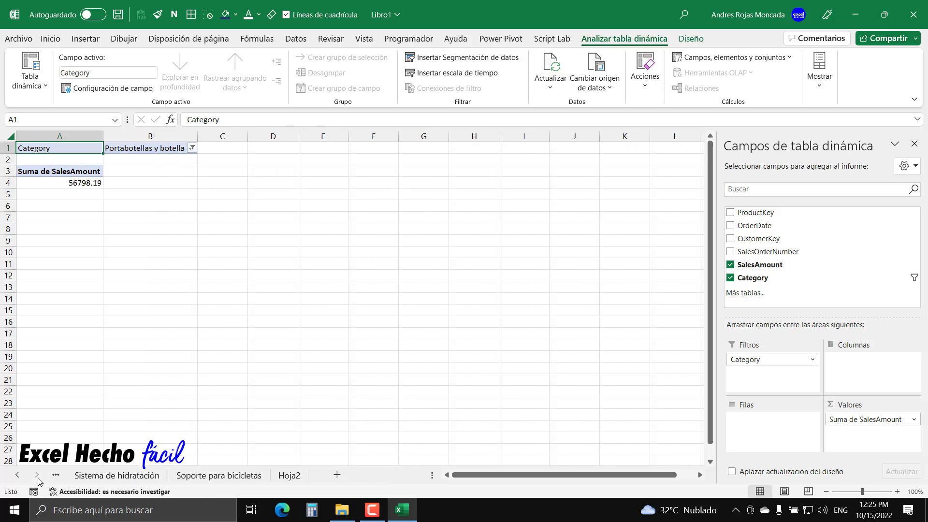
click(17, 475)
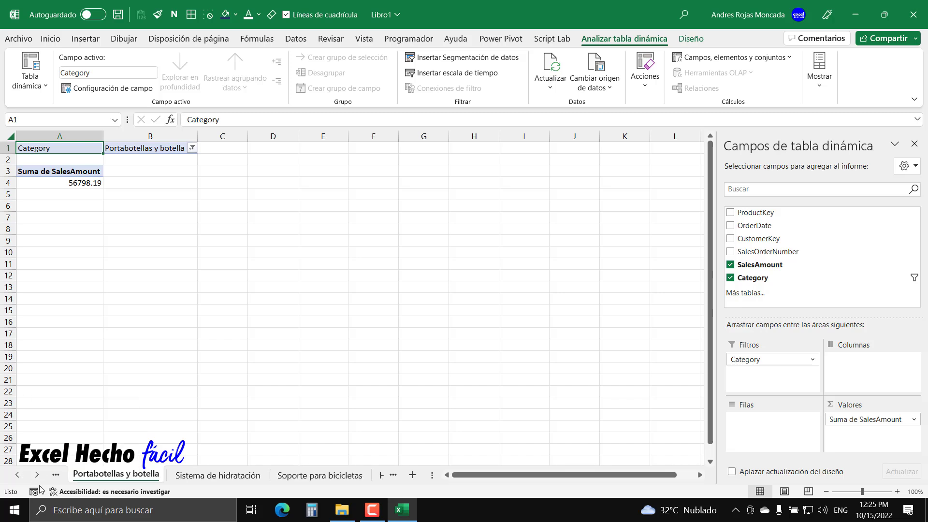
click(218, 475)
click(321, 476)
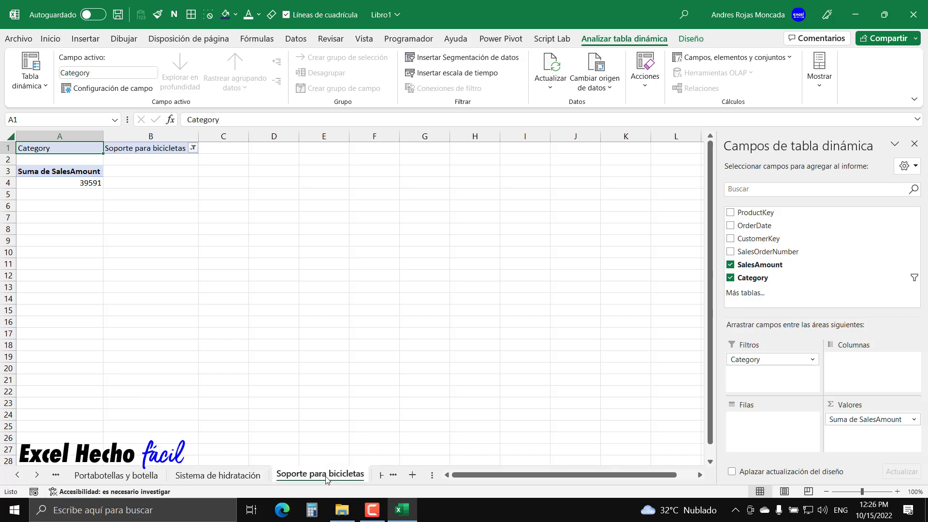
click(38, 475)
click(280, 478)
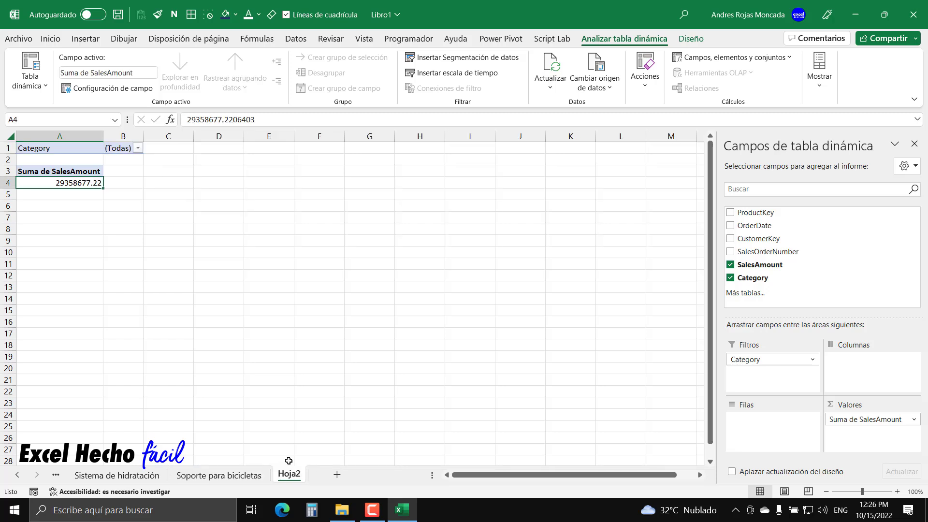
Step: Colour the Hoja2 tab dark blue
right_click(290, 476)
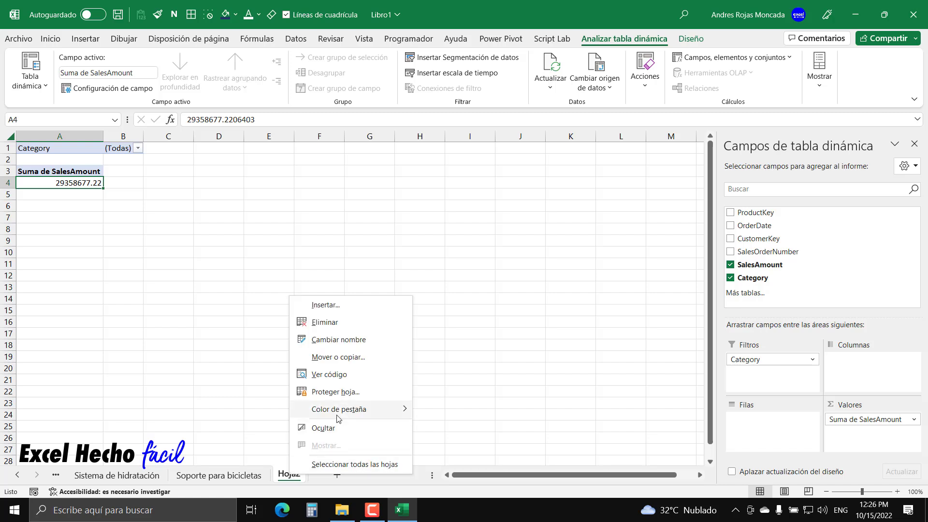
mouse_move(338, 409)
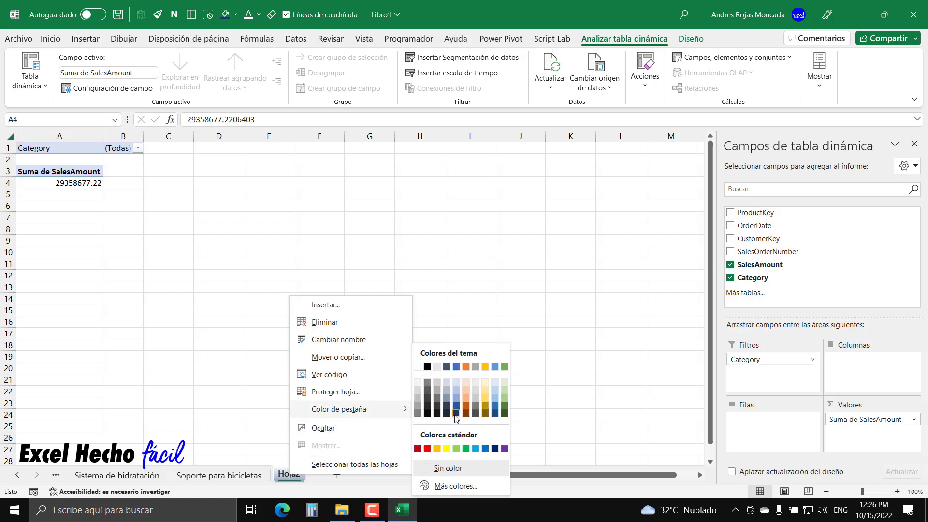
click(456, 414)
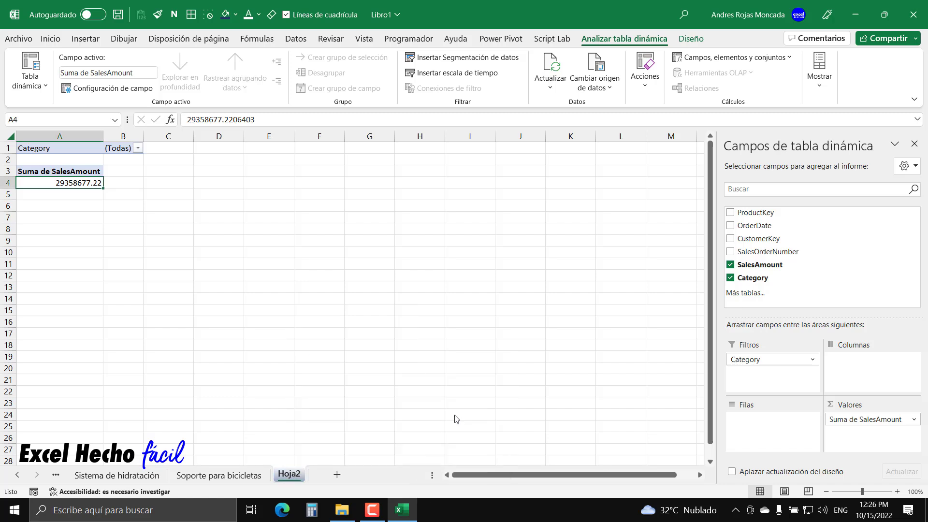
click(18, 475)
click(18, 475)
click(18, 476)
click(18, 475)
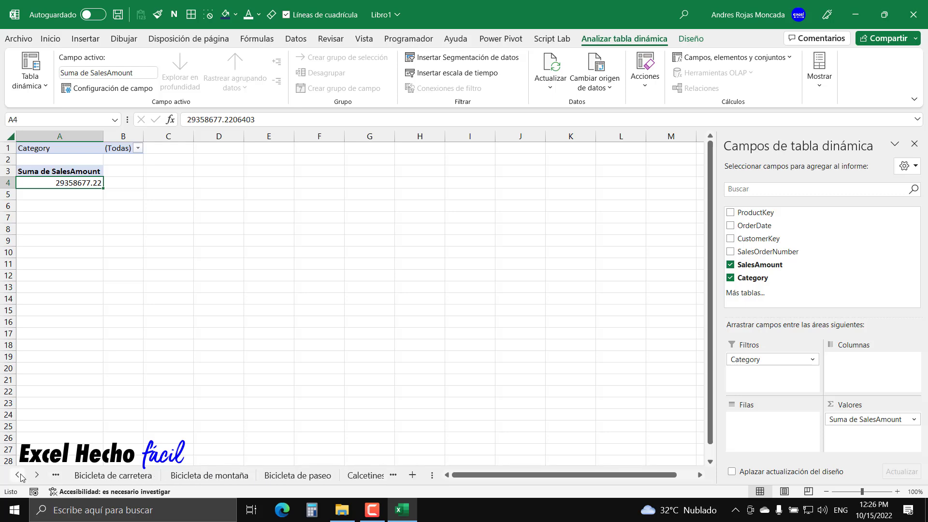
Step: Colour the Hoja1 tab red and go to the Bicicleta de carretera sheet
click(18, 475)
click(83, 476)
right_click(83, 476)
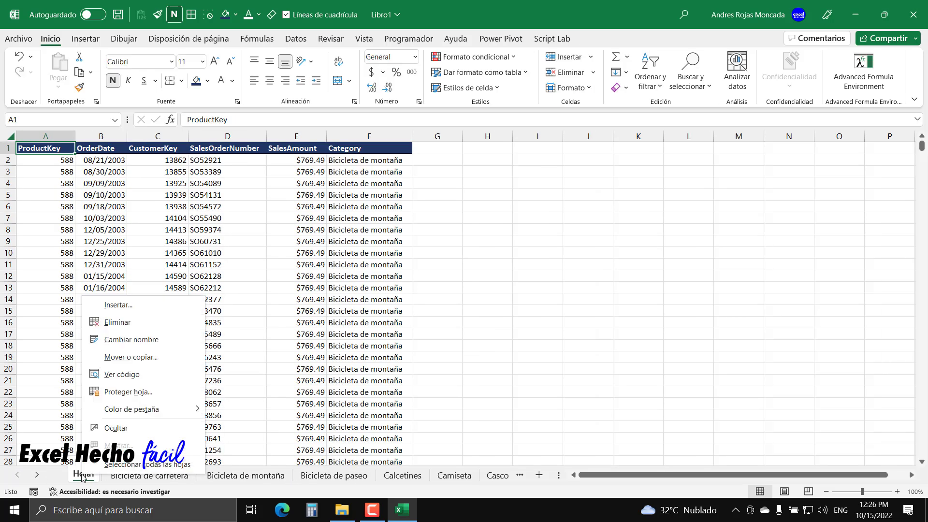
click(209, 451)
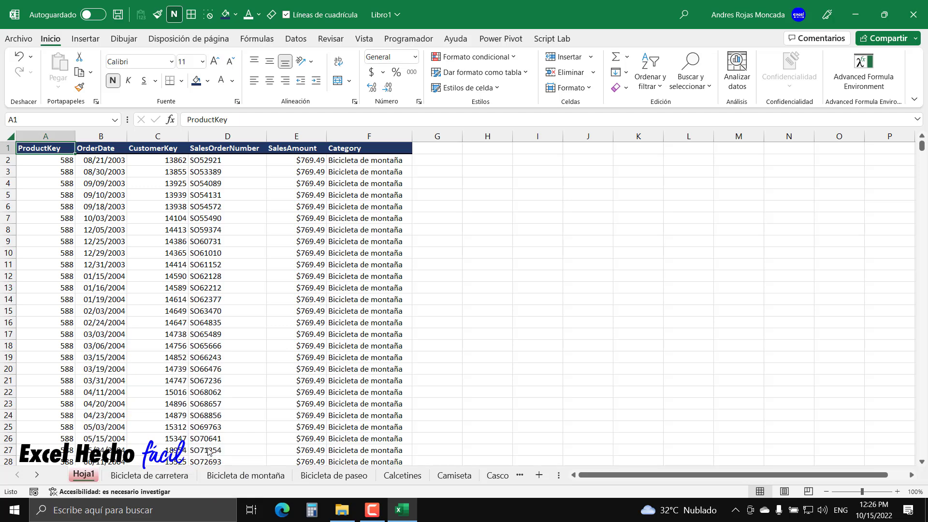
click(156, 476)
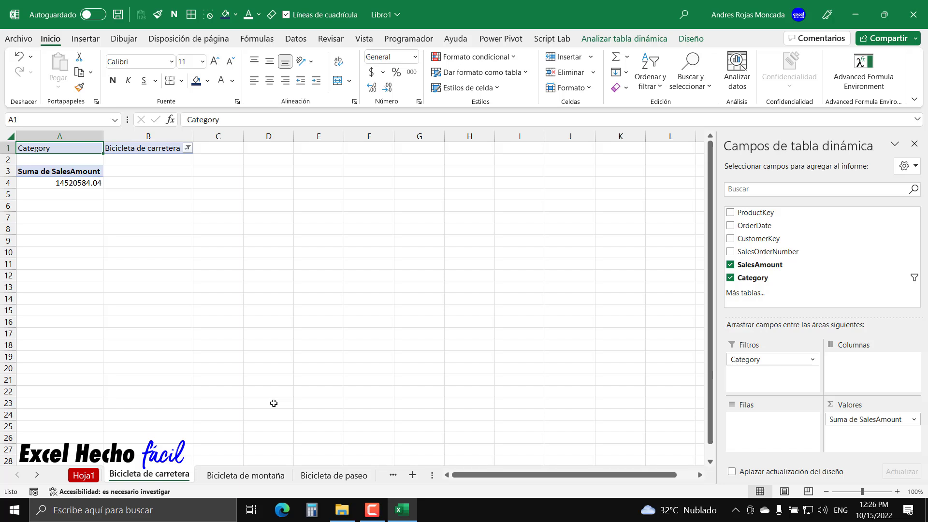
Step: Drill into the Bicicleta de carretera total to create Hoja20, and colour its tab green
click(91, 183)
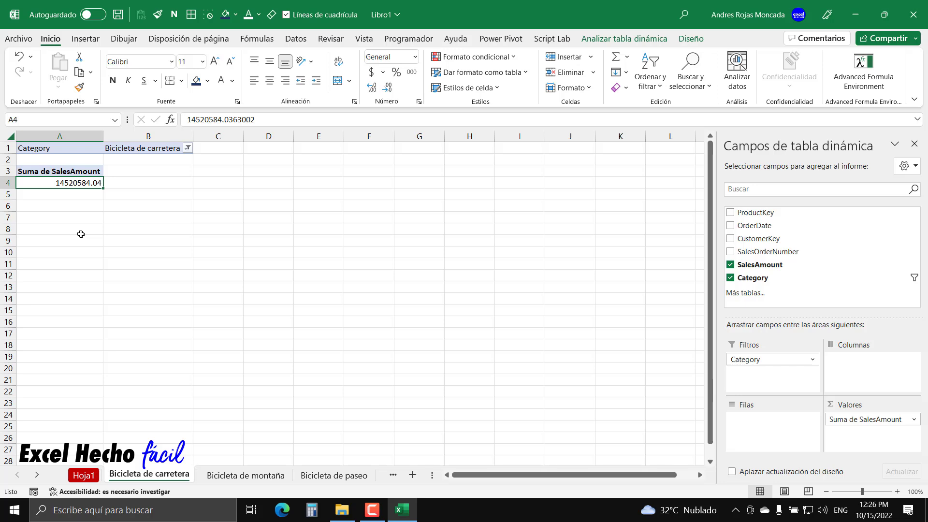
double_click(103, 188)
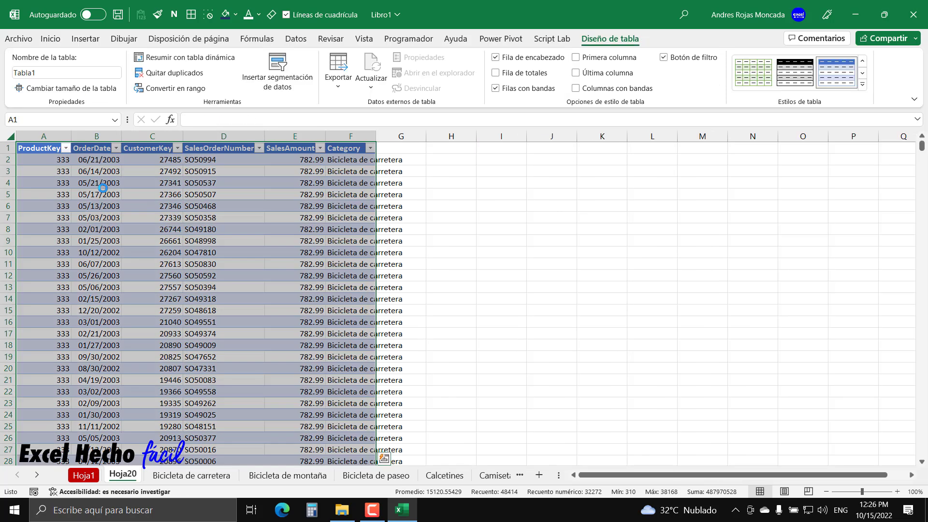
right_click(133, 478)
mouse_move(182, 410)
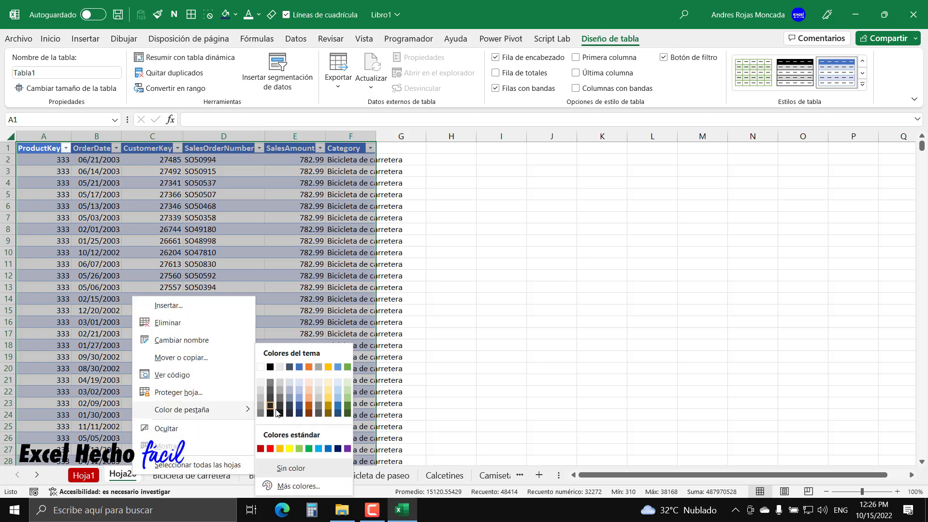
click(308, 449)
Step: Colour the Bicicleta de carretera tab green and autofit Hoja20's columns A–F
click(182, 477)
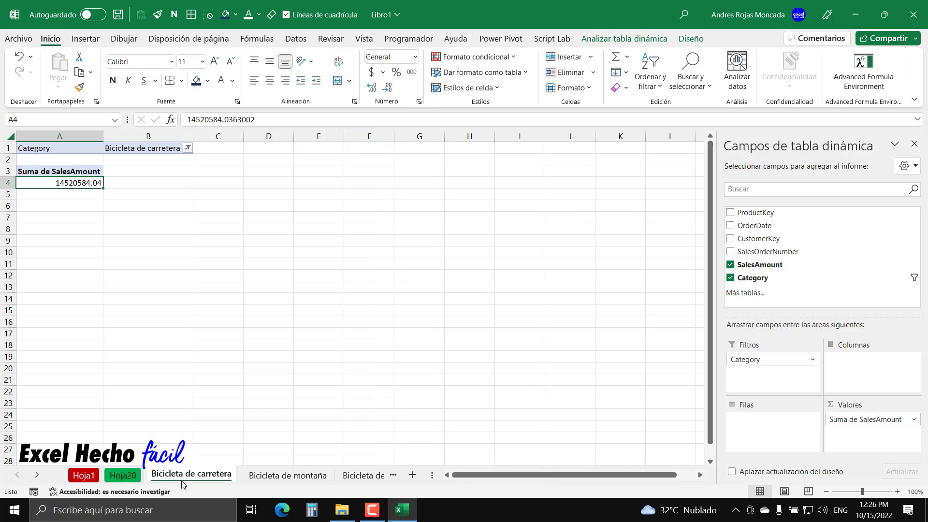
right_click(182, 481)
mouse_move(232, 416)
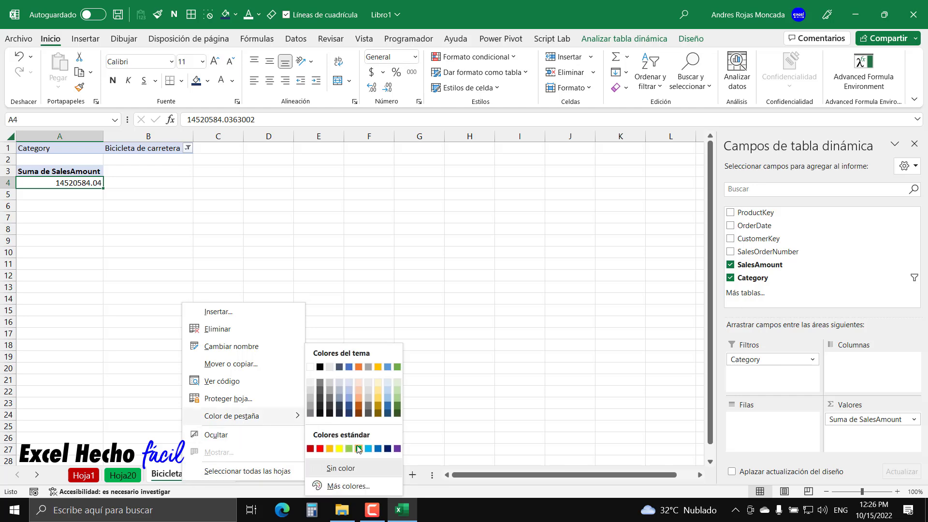
click(358, 449)
click(124, 479)
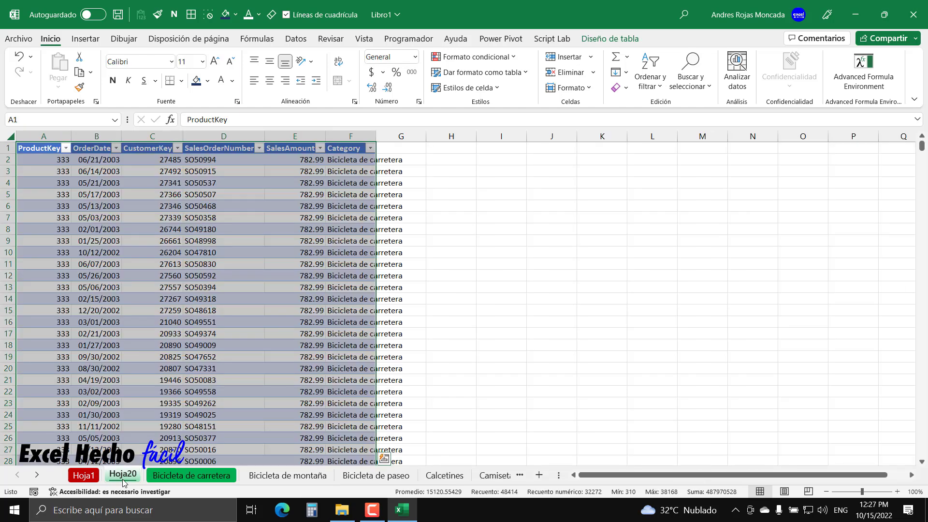
drag(44, 136, 351, 136)
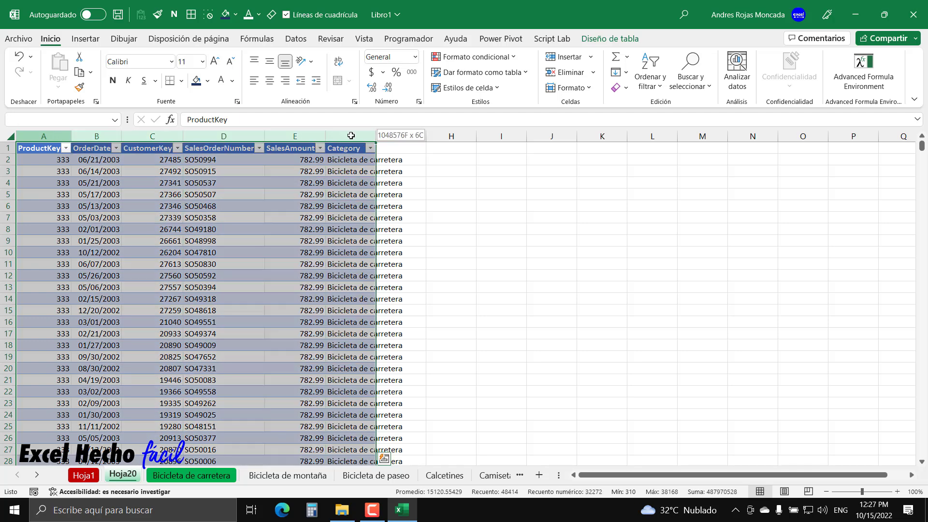
double_click(376, 136)
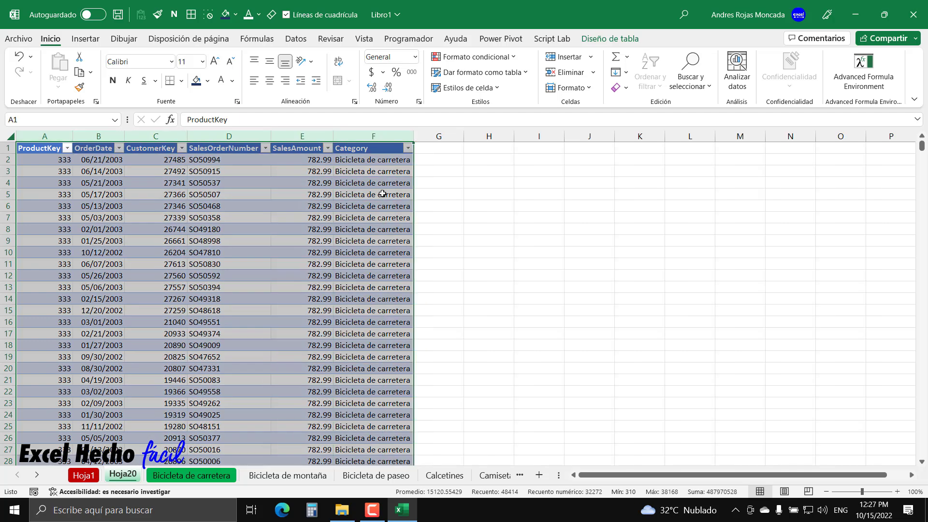
Step: Confirm Hoja20's Category column holds only Bicicleta de carretera, then return to that pivot sheet
click(383, 158)
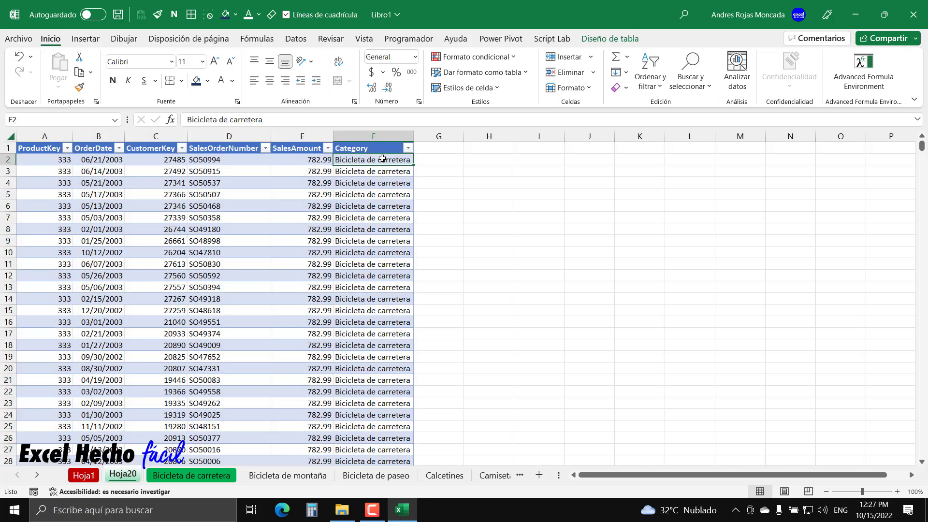
click(391, 149)
click(408, 148)
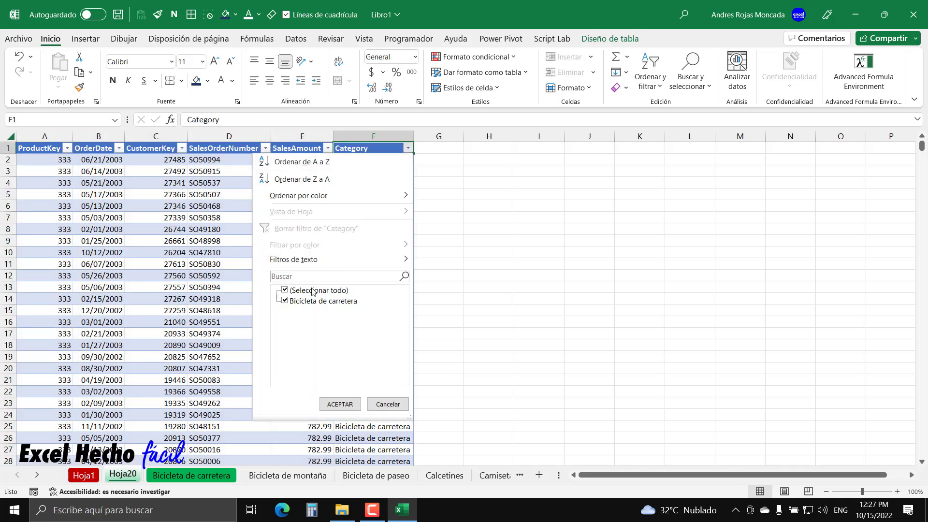
key(Escape)
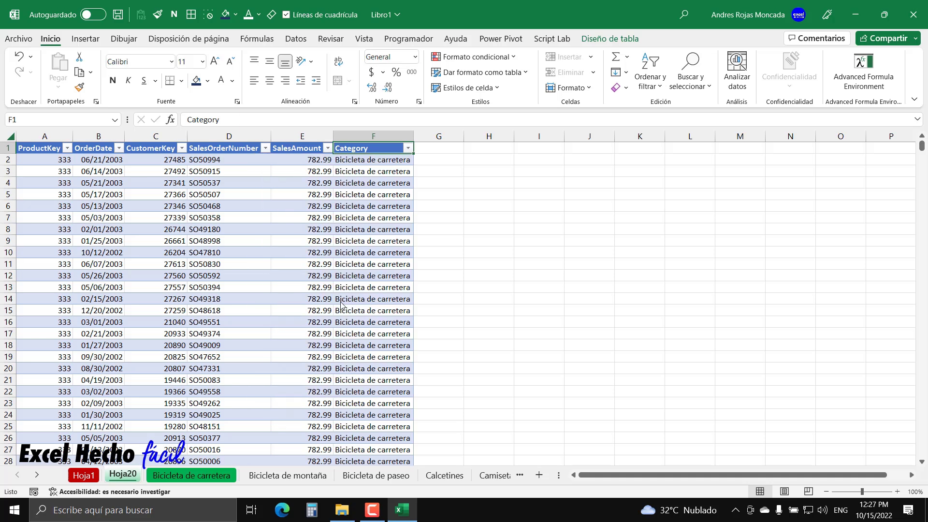
click(470, 145)
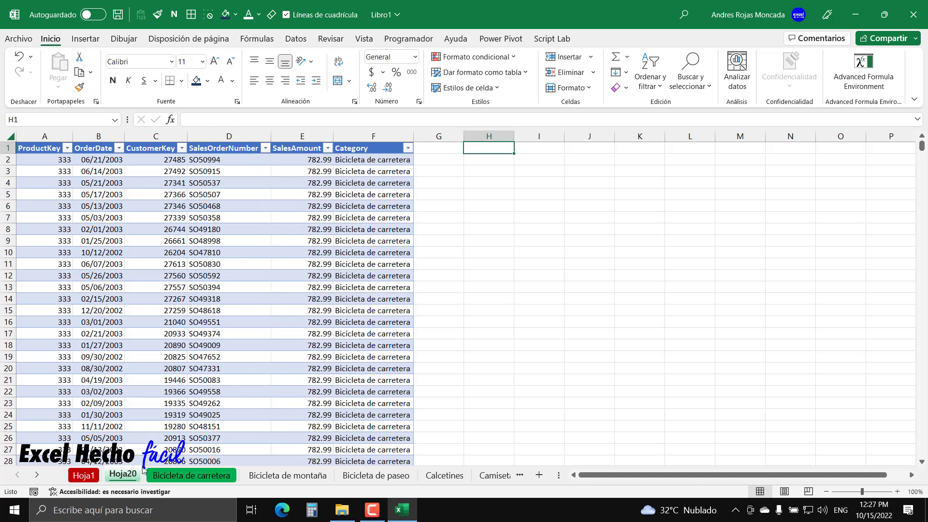
click(163, 477)
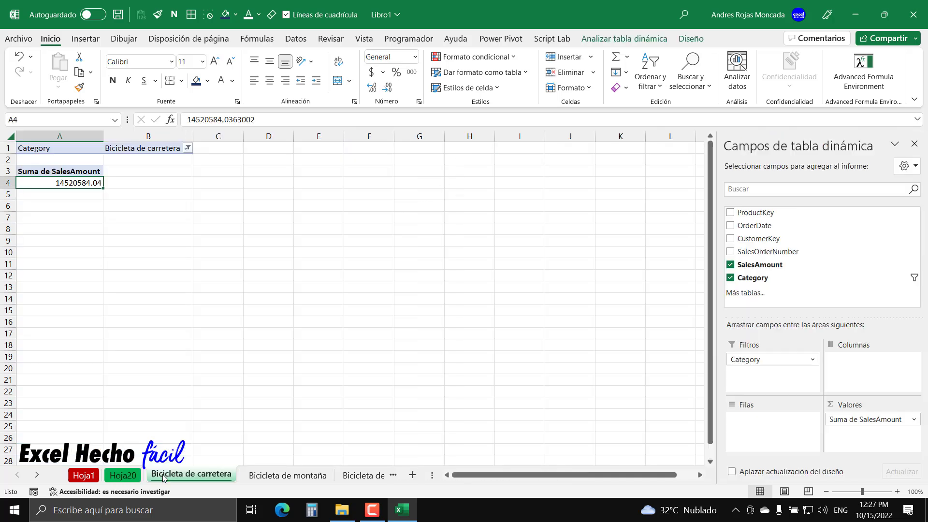
Step: Return to the Hoja20 sheet listing the Bicicleta de carretera detail rows
click(123, 475)
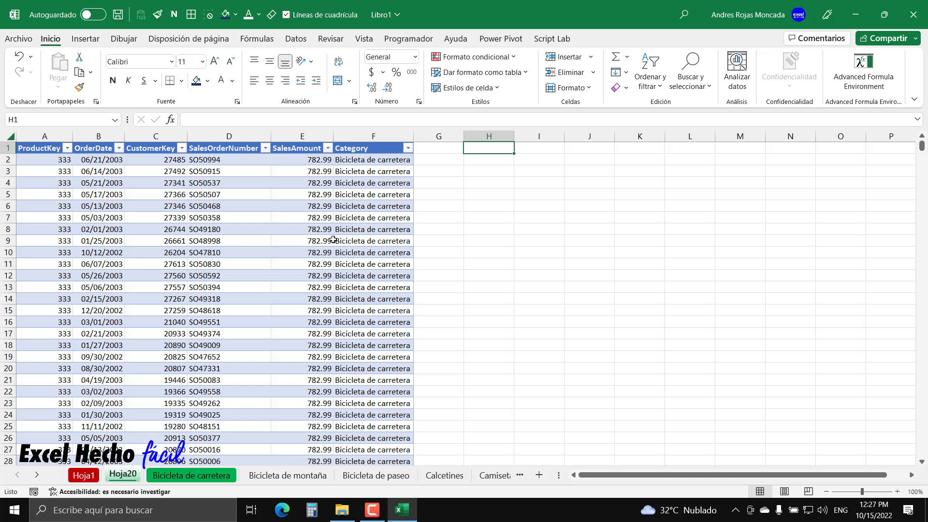
Step: Drill into the Bicicleta de montaña sales total to create Hoja21, then AutoFit columns A–F
click(296, 475)
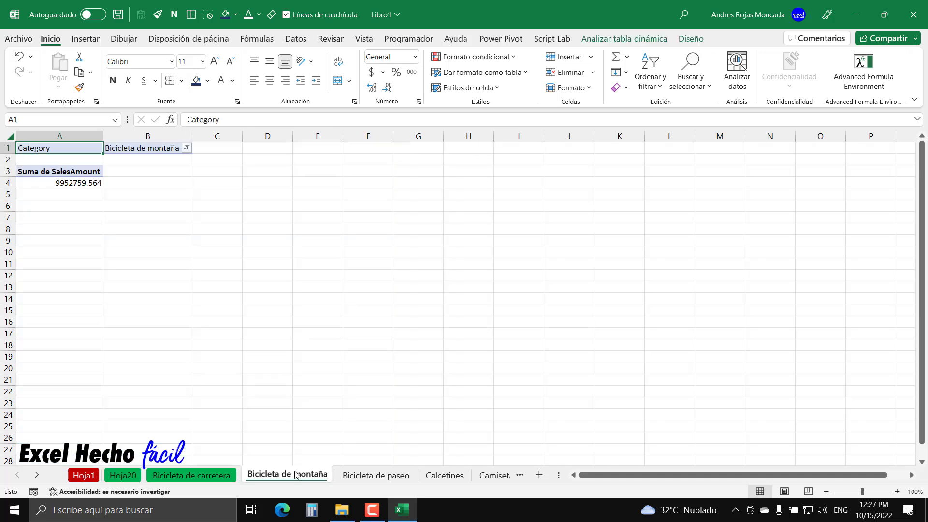
click(70, 183)
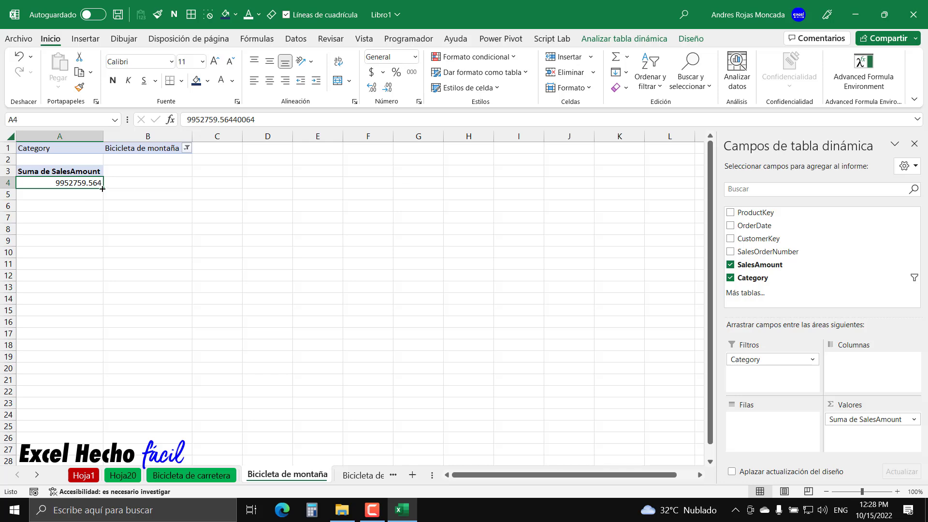
double_click(101, 186)
drag(43, 136, 347, 124)
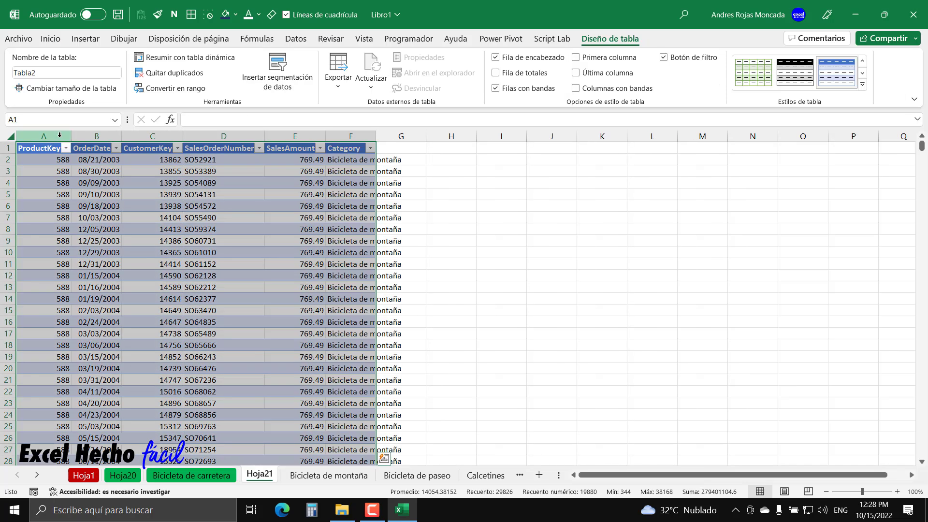
double_click(376, 136)
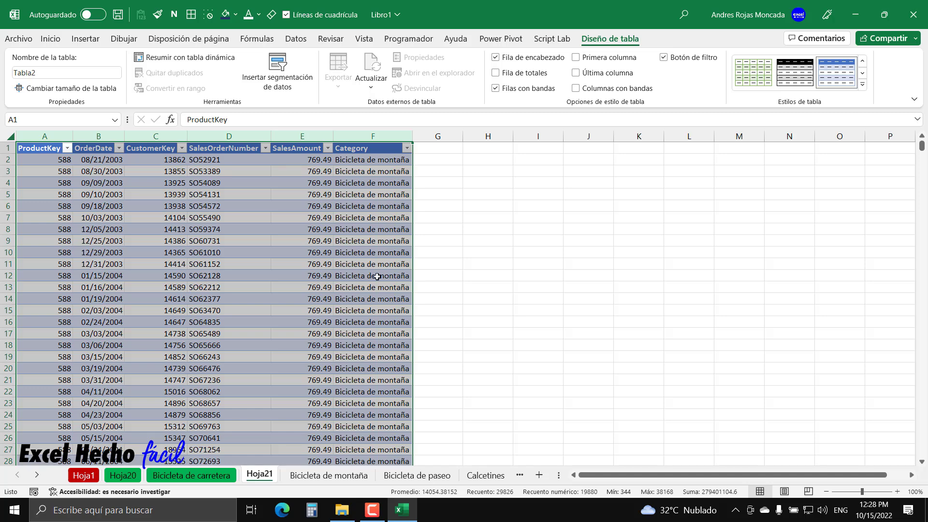
Step: Colour the Bicicleta de montaña and Hoja21 sheet tabs purple
click(342, 476)
right_click(342, 479)
mouse_move(391, 410)
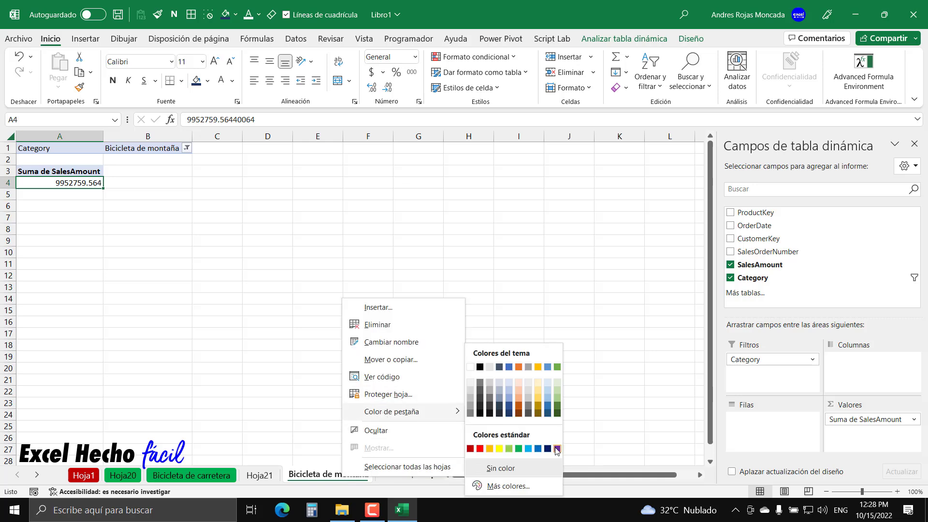
click(557, 448)
right_click(266, 479)
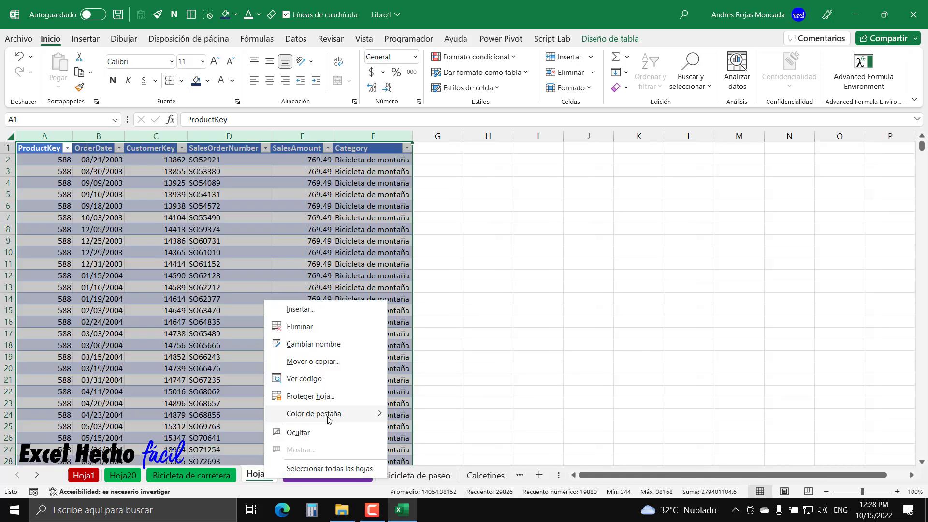
mouse_move(314, 413)
click(480, 449)
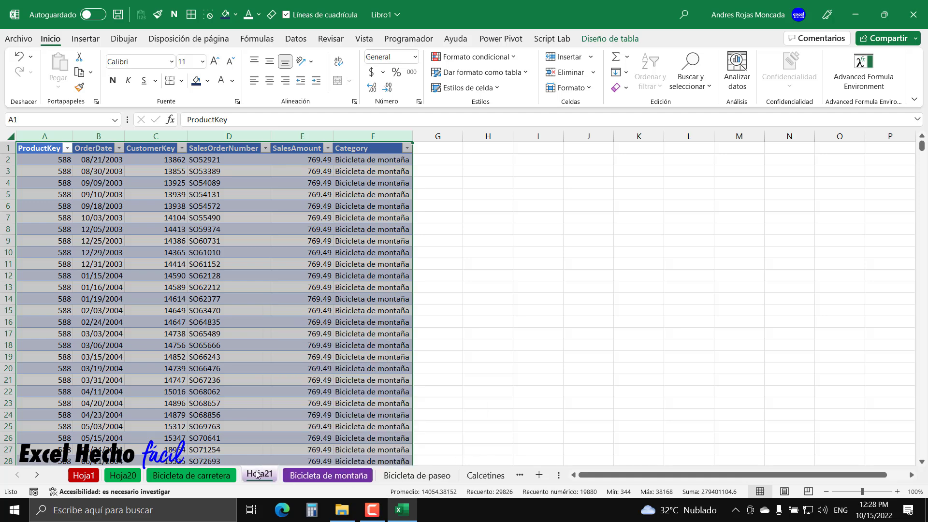
Step: Group the Bicicleta de carretera and montaña sheets briefly, then return to Hoja21 with cell H1 selected
click(200, 477)
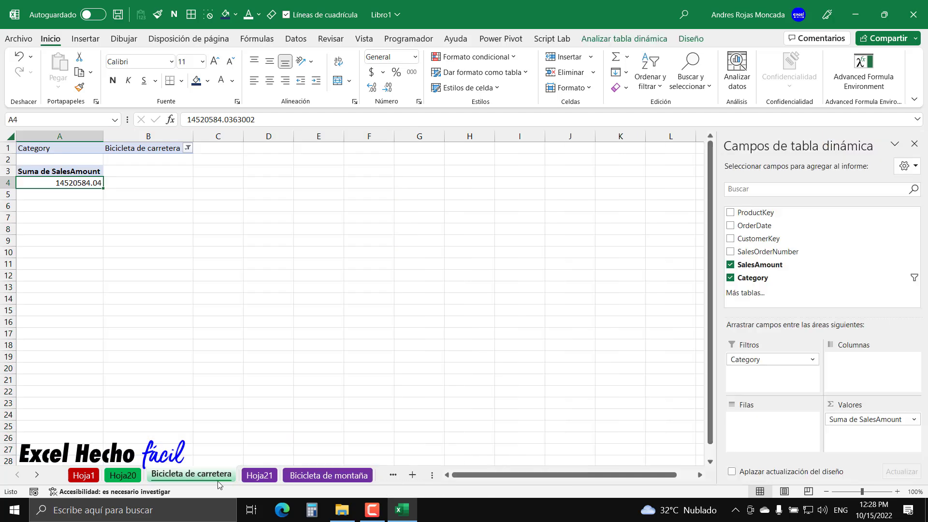
ctrl+click(307, 477)
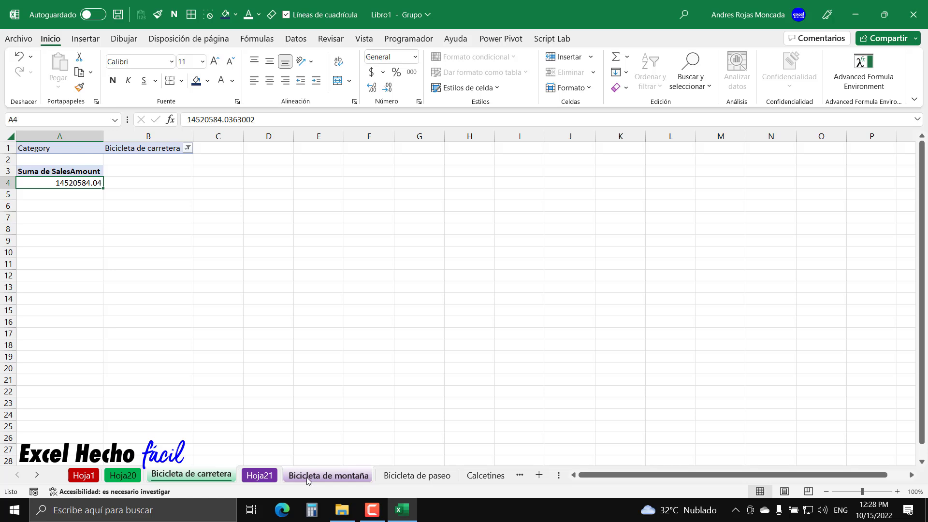
right_click(307, 477)
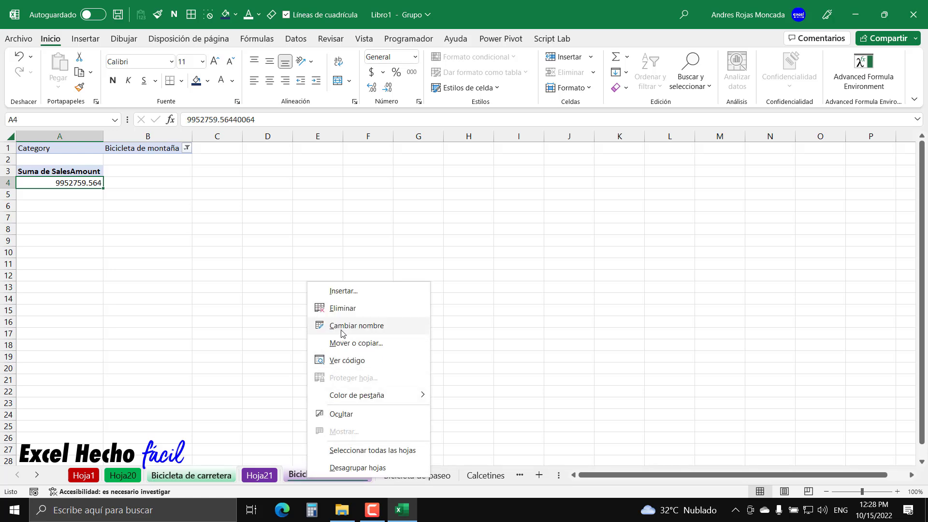
key(Escape)
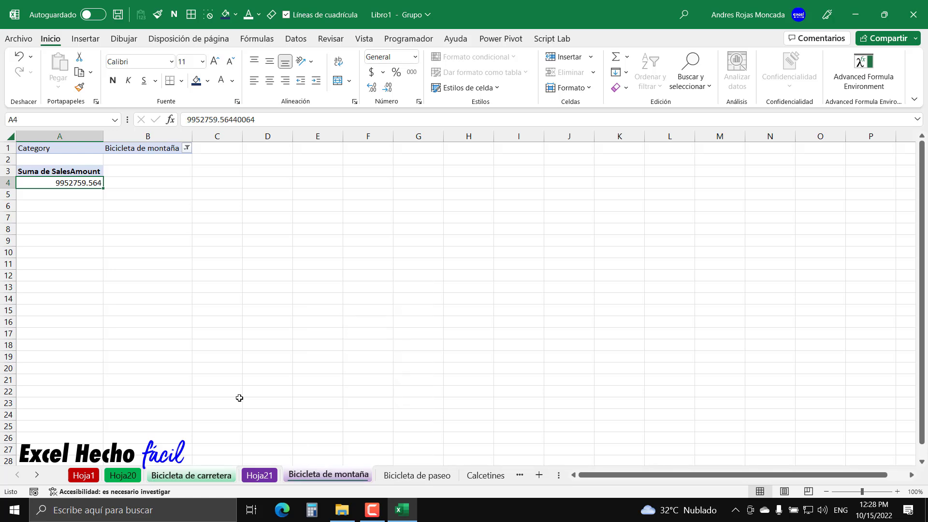
click(122, 475)
click(260, 476)
click(259, 476)
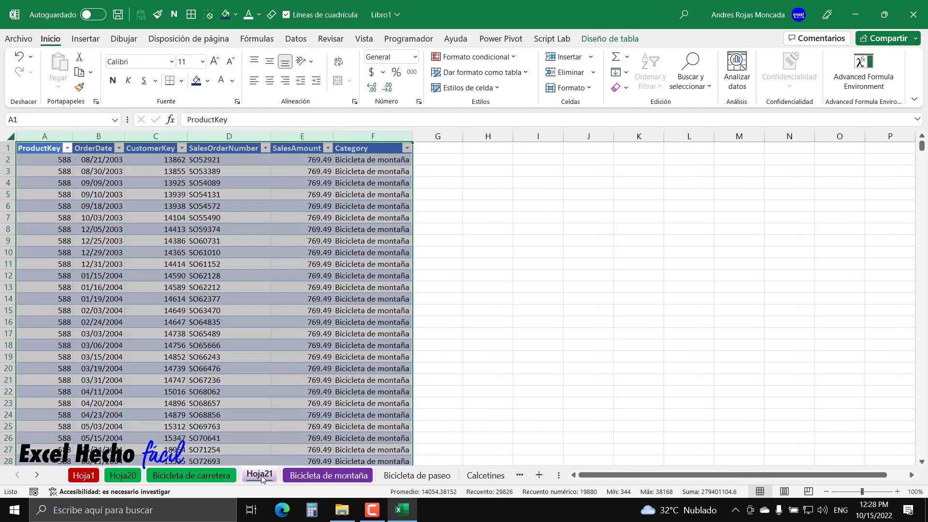
click(482, 149)
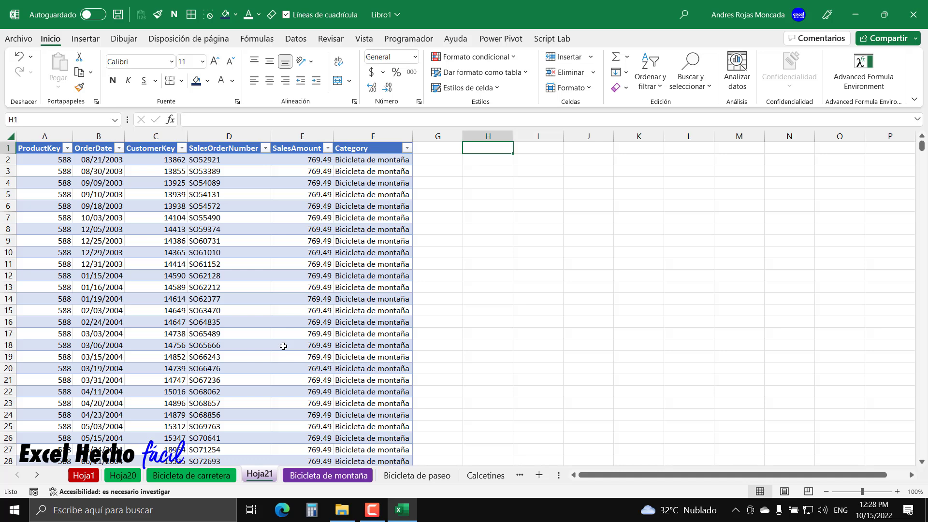
click(411, 476)
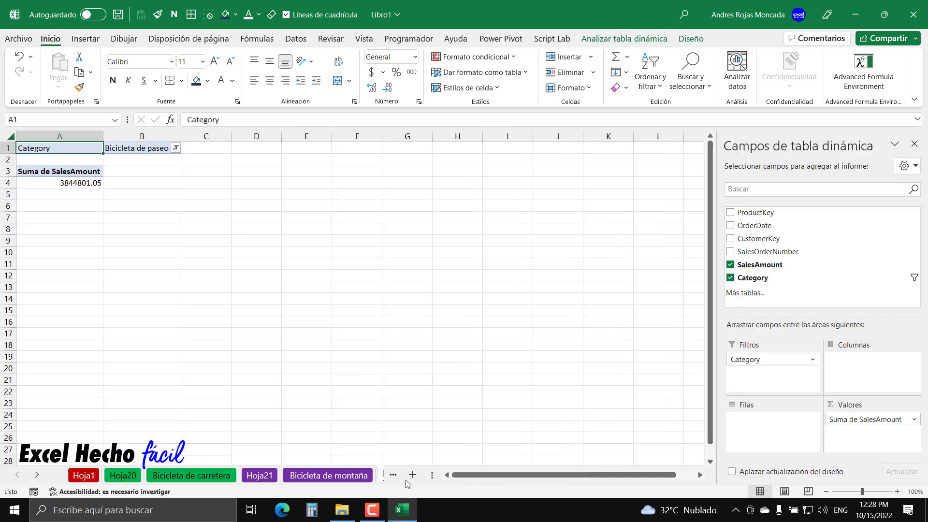
click(37, 475)
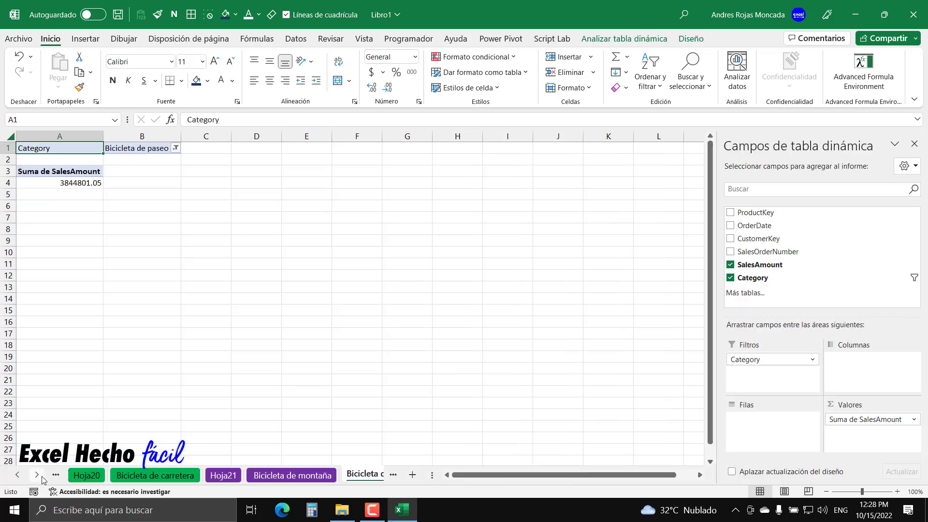
click(36, 475)
click(37, 475)
click(41, 478)
click(42, 478)
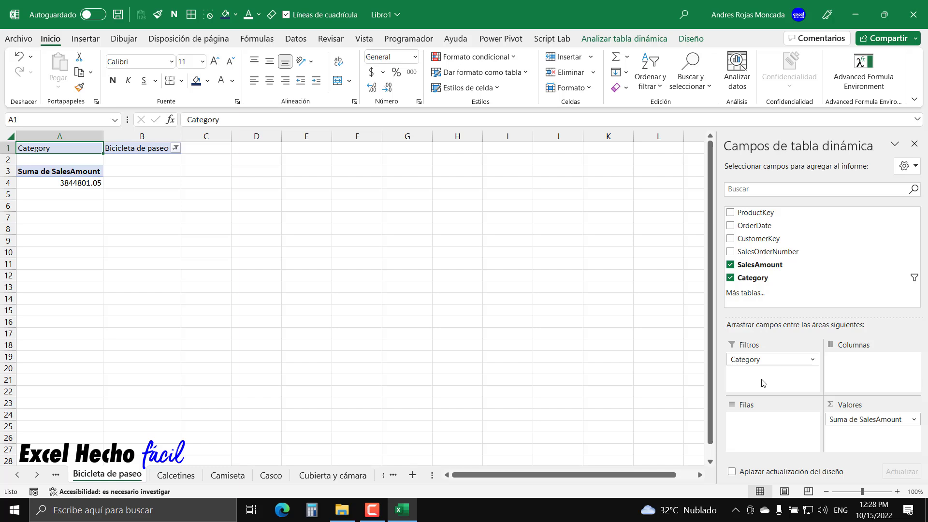
click(17, 475)
click(17, 475)
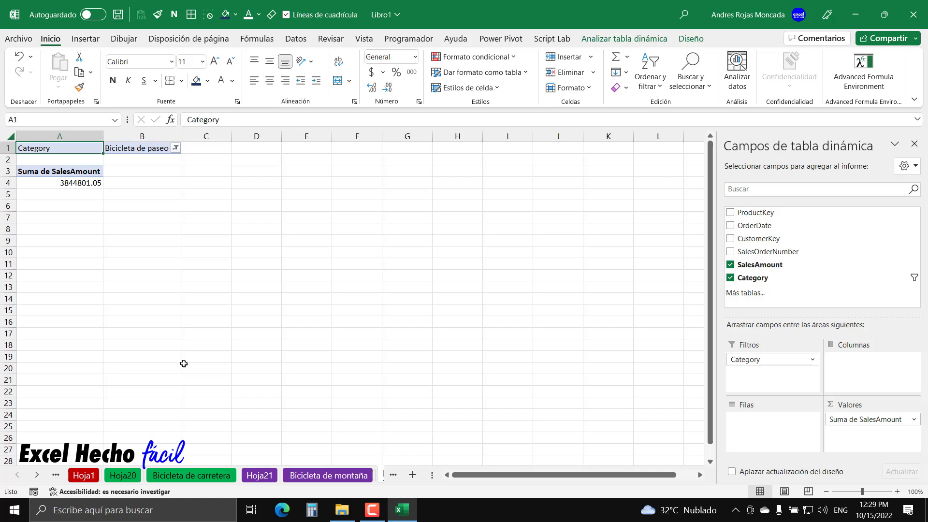
Step: Scroll to the last sheet tabs and go to the original Hoja2 pivot table
click(37, 476)
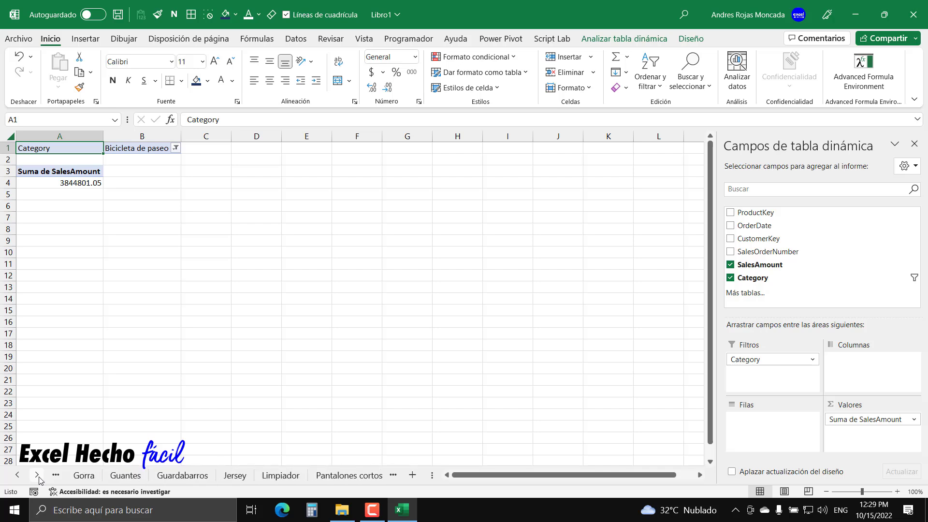
click(37, 476)
click(38, 476)
click(38, 476)
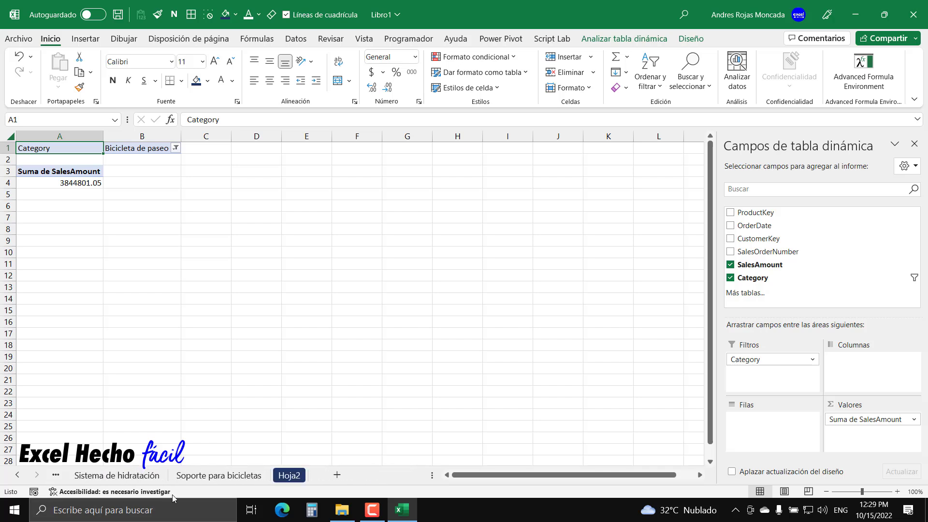
click(289, 476)
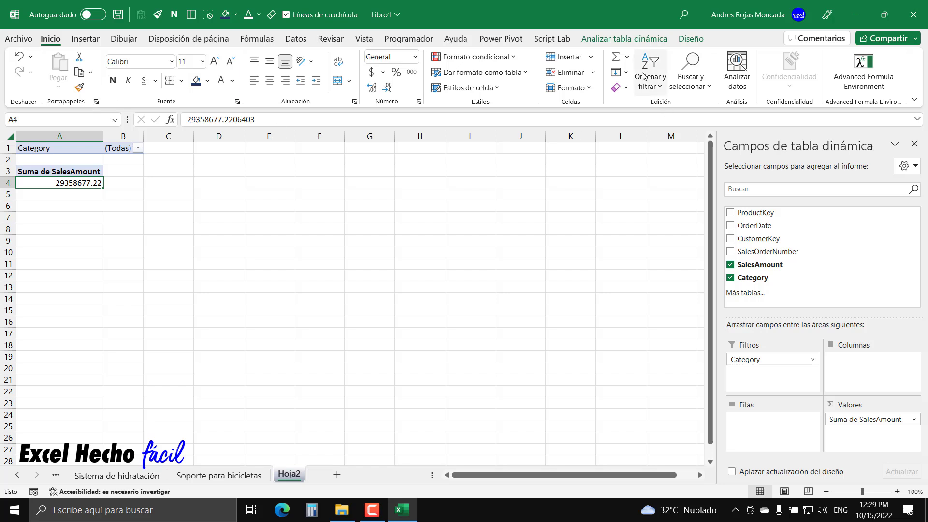
Step: Review the pivot table's name and options under Analizar tabla dinámica, then close them
click(624, 39)
click(30, 75)
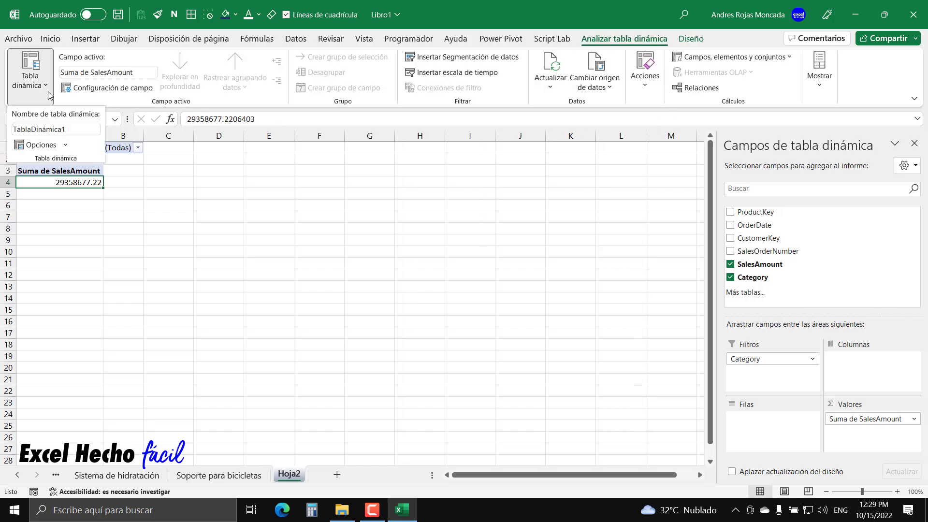
click(65, 145)
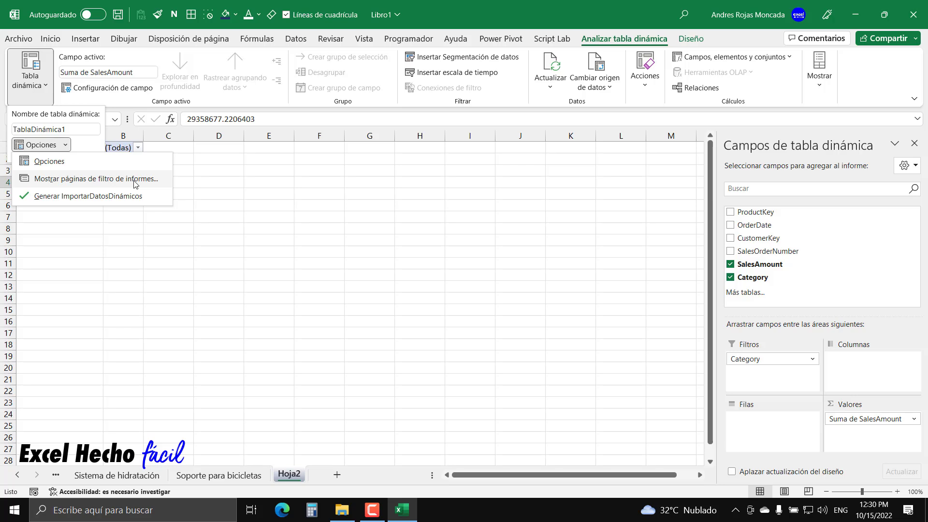
click(135, 179)
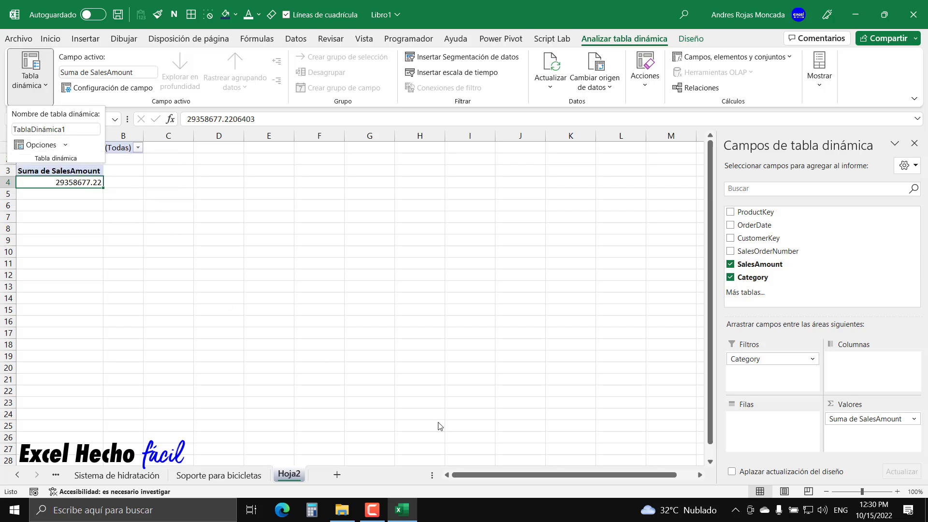
click(447, 477)
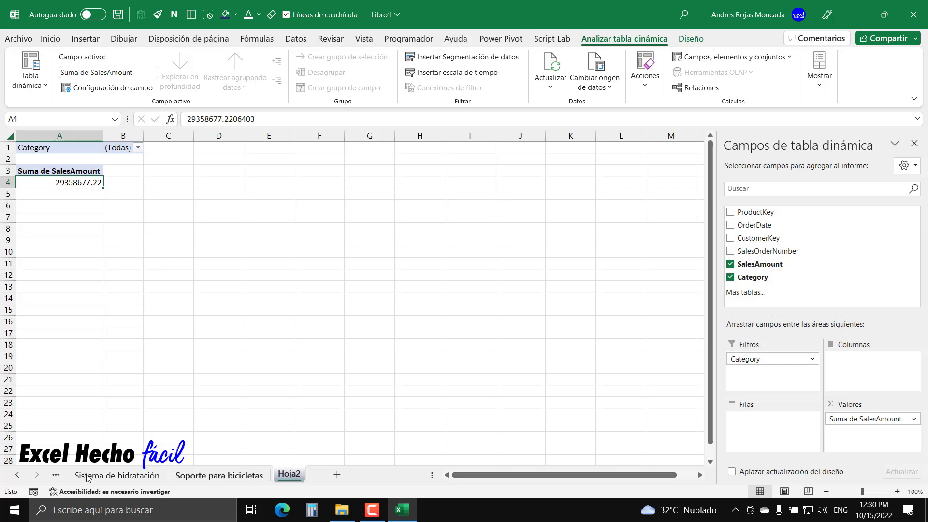
Step: Scroll back to the first sheet tabs and go via Bicicleta de carretera to Hoja20
click(20, 477)
click(19, 477)
click(20, 477)
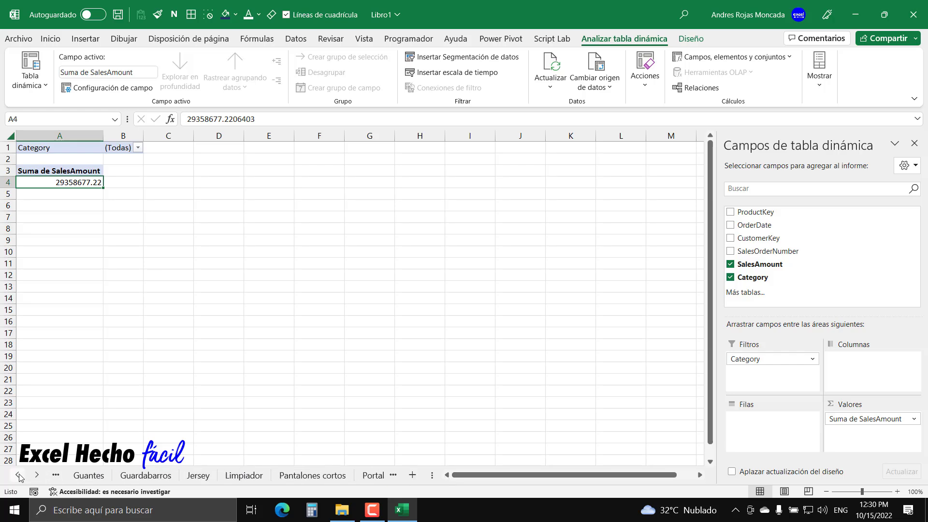
click(19, 477)
click(19, 477)
click(19, 477)
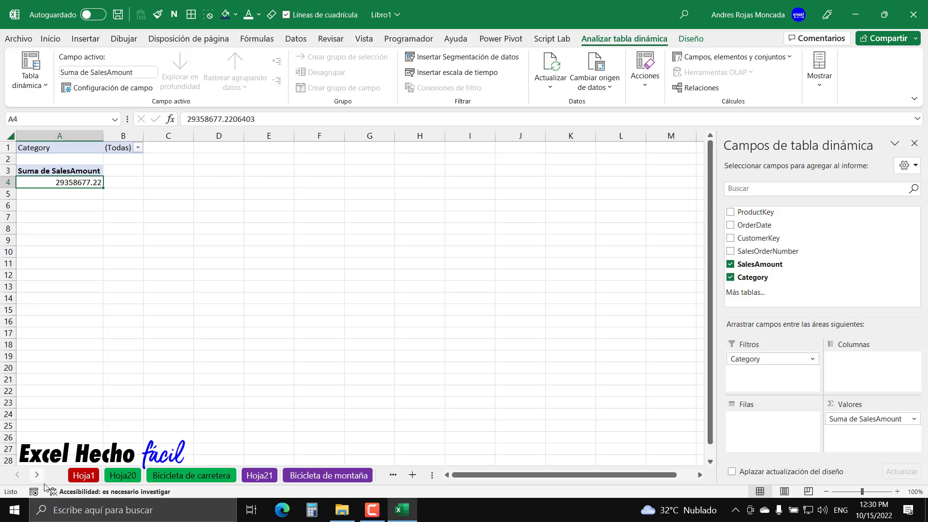
click(168, 481)
click(121, 476)
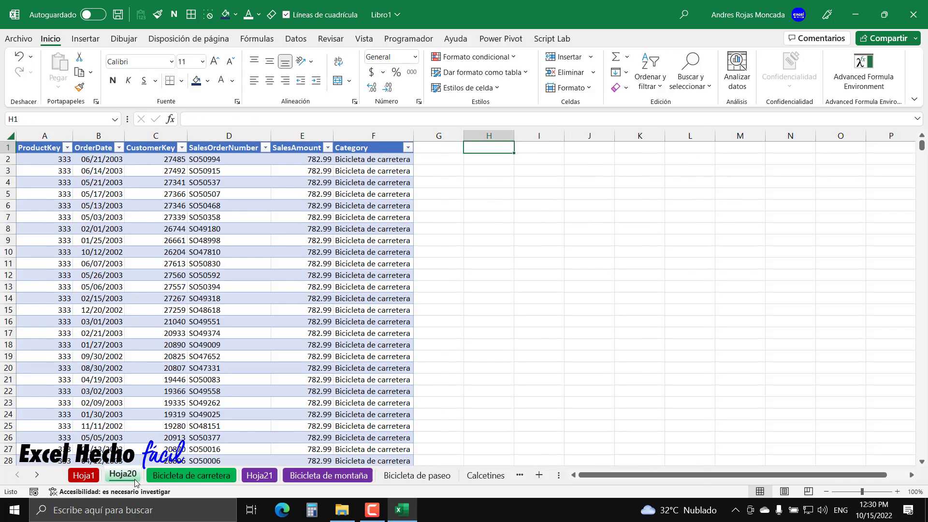